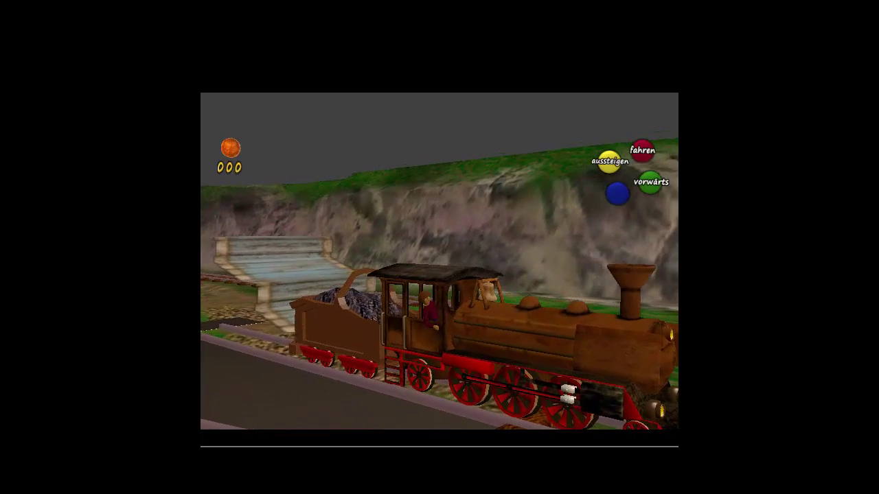
Drive the locomotive forward along the track toward the tunnel
key("Up")
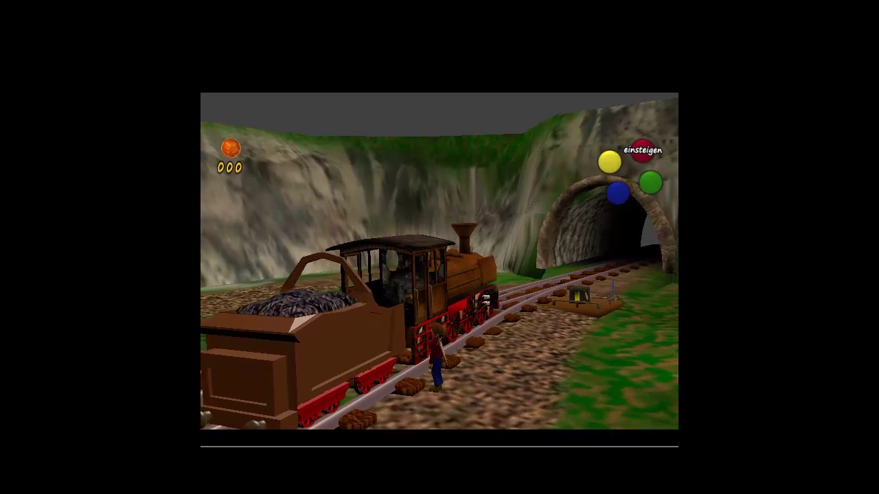
Walk the driver along the track to the switch box beside the tunnel
key("Up")
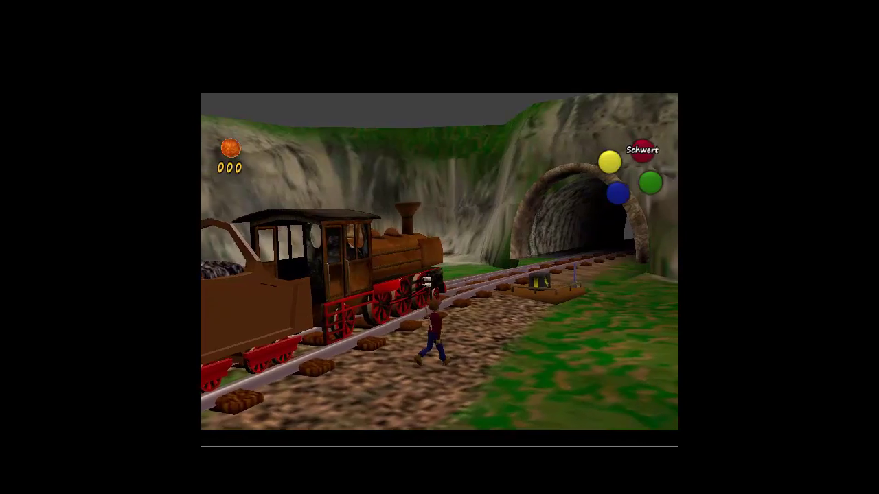
key("Up")
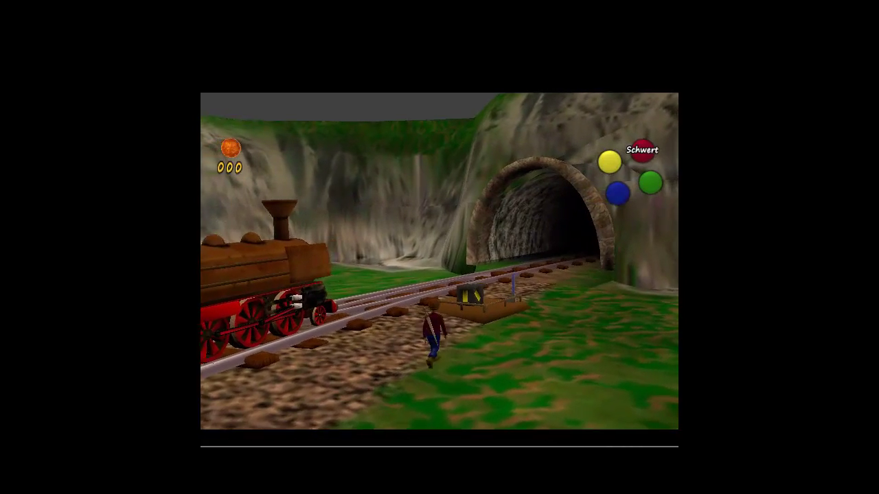
key("Up")
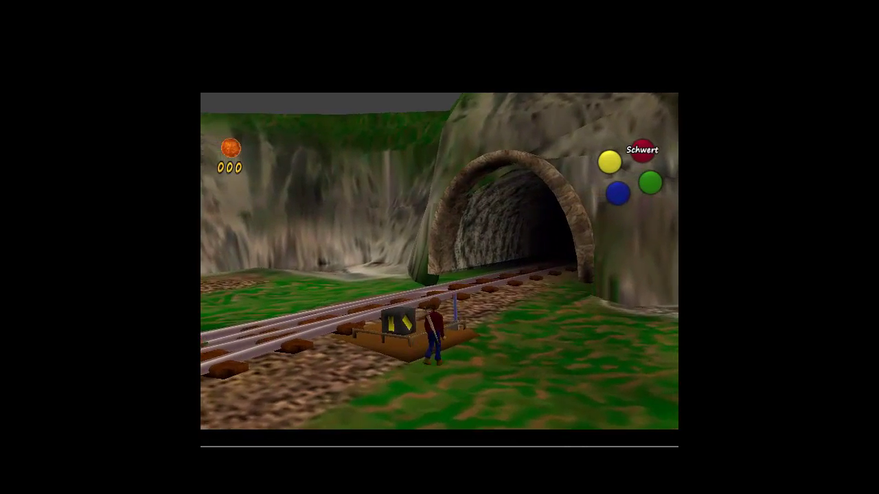
key("Right")
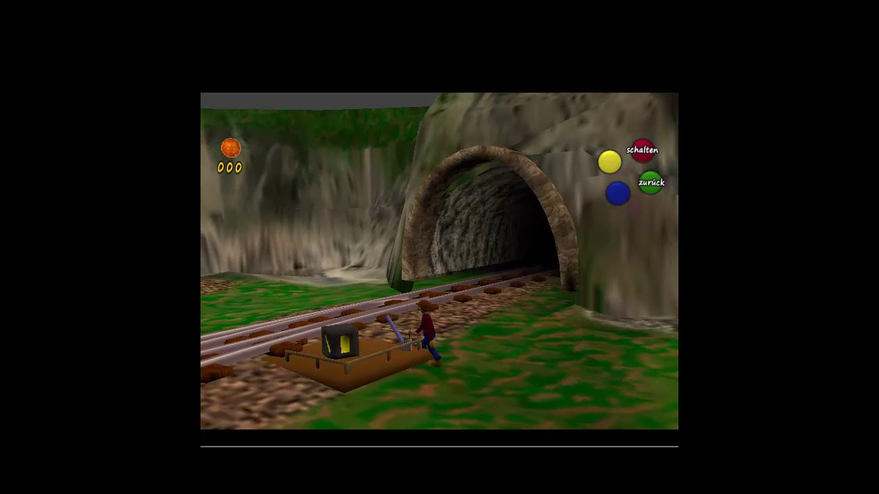
Walk the driver back from the switch to the locomotive's cab
key("Left")
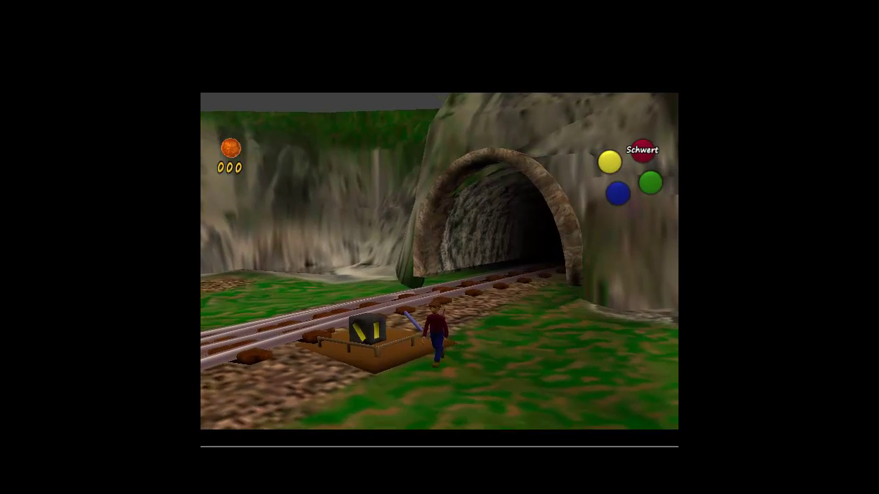
key("Left")
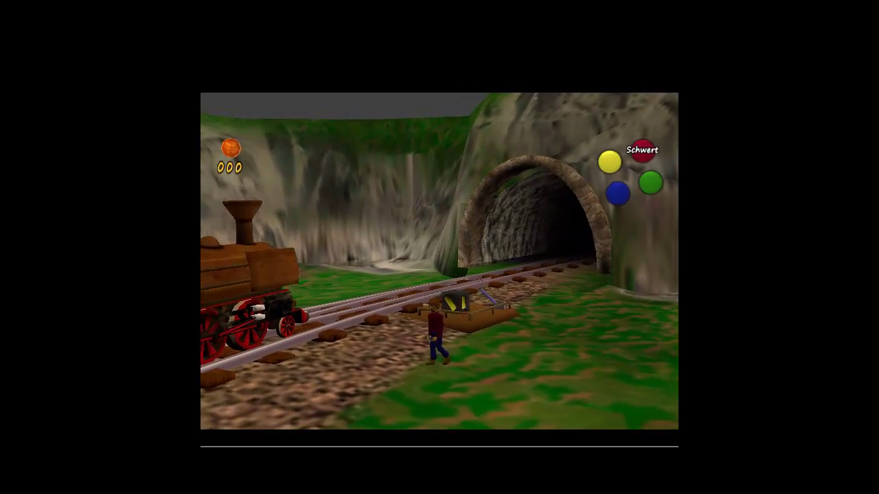
key("Left")
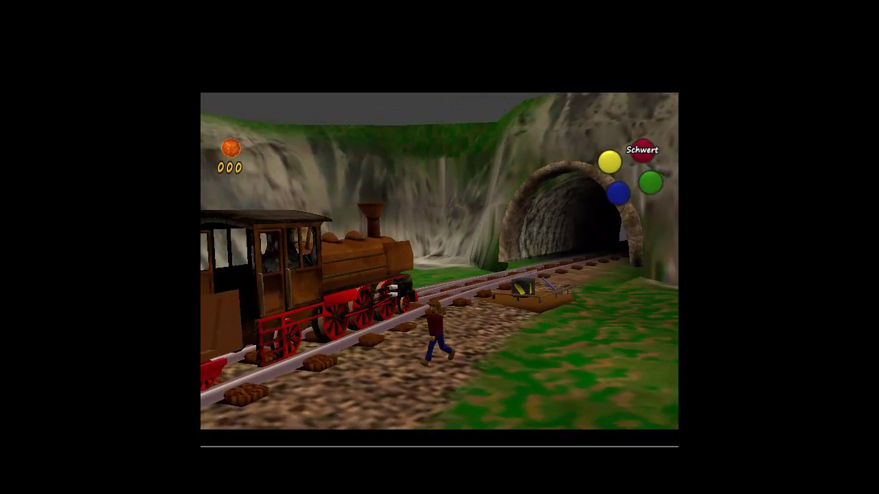
key("Left")
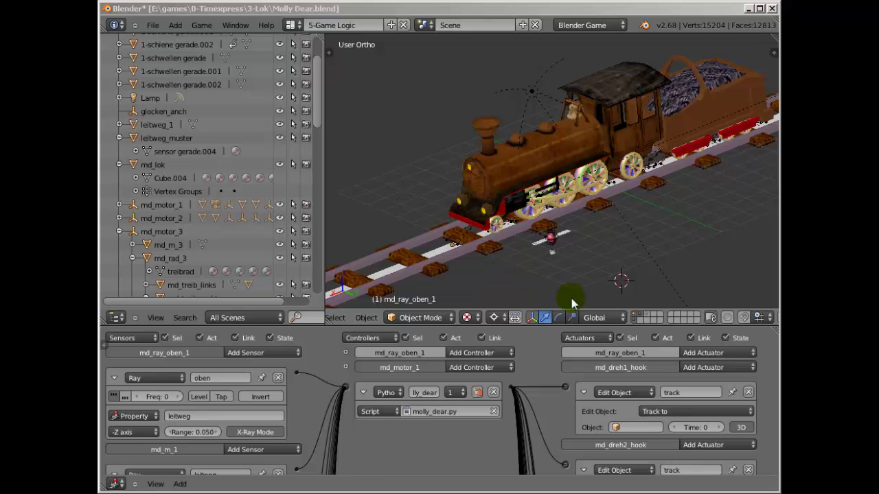
Hide the locomotive body and tender via layer 1 and zoom in on the wheels
left_click(635, 318)
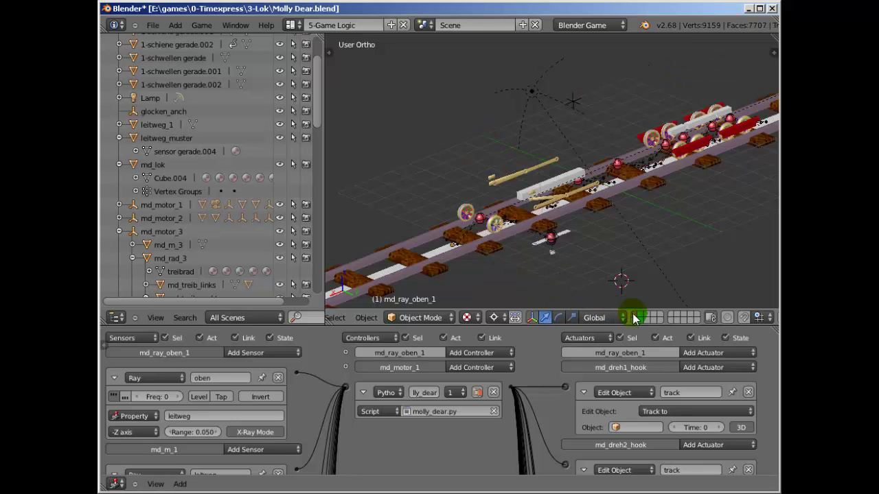
scroll(463, 261, "up", 2)
scroll(457, 261, "up", 3)
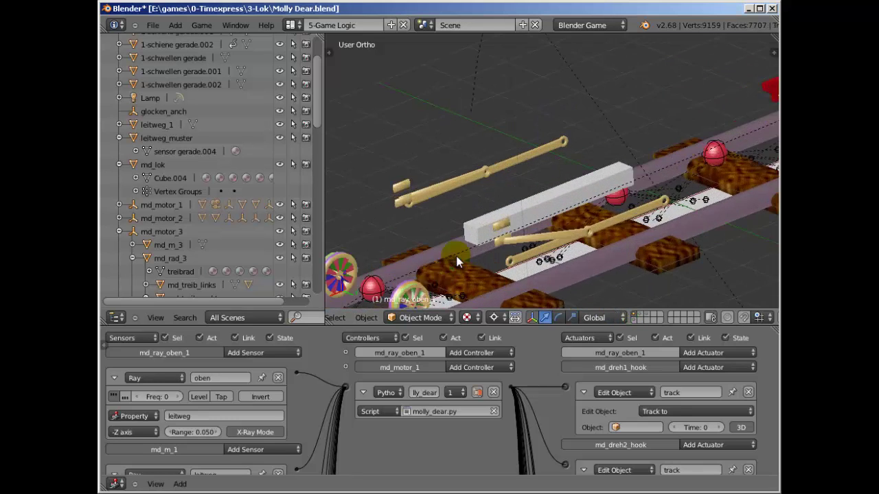
middle_click_drag(435, 280, 536, 162, "shift")
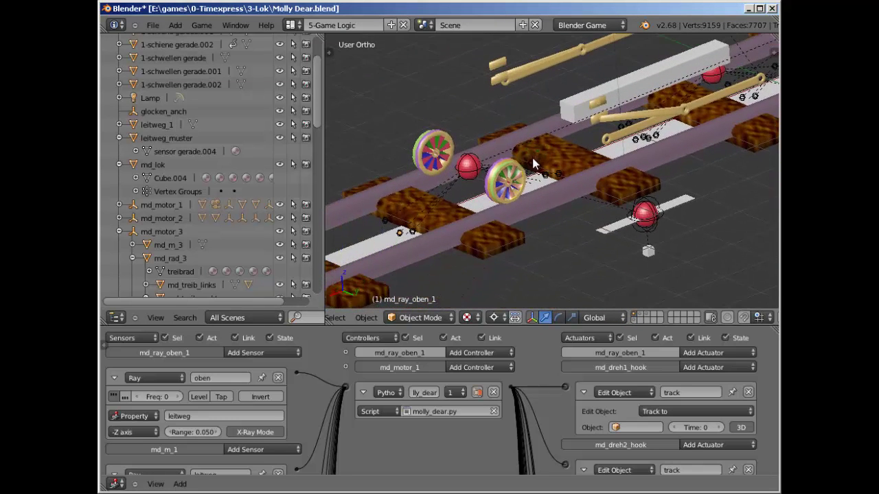
scroll(535, 161, "up", 2)
middle_click_drag(482, 203, 506, 194)
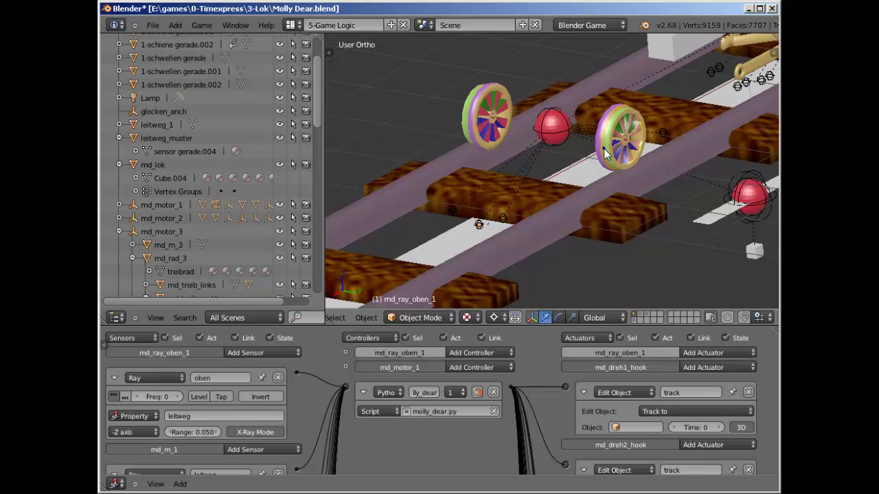
Review the logic of md_rad_1, md_m_1 and md_motor_1 in a maximised Logic Editor, ending on md_m_1
right_click(599, 170)
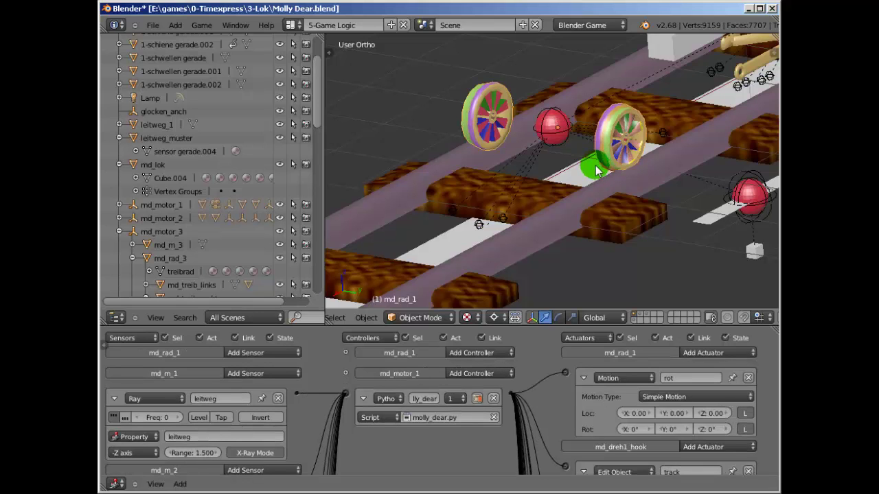
right_click(547, 157)
right_click(555, 151)
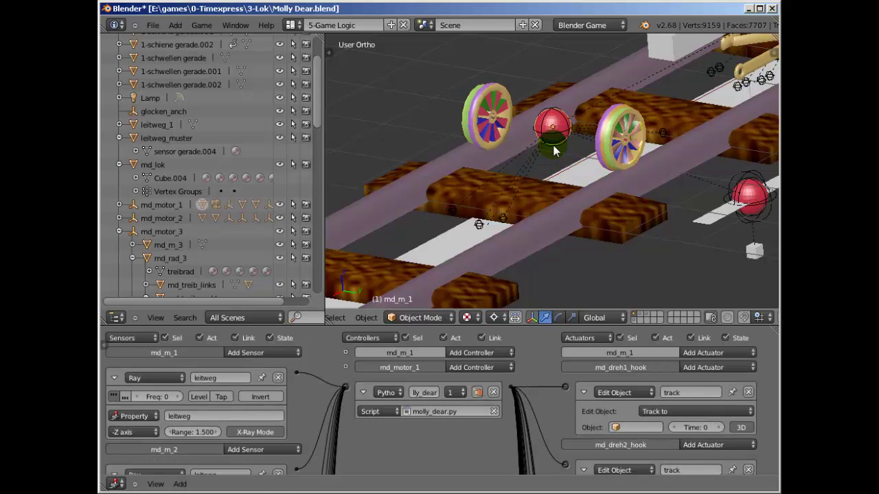
right_click(557, 150)
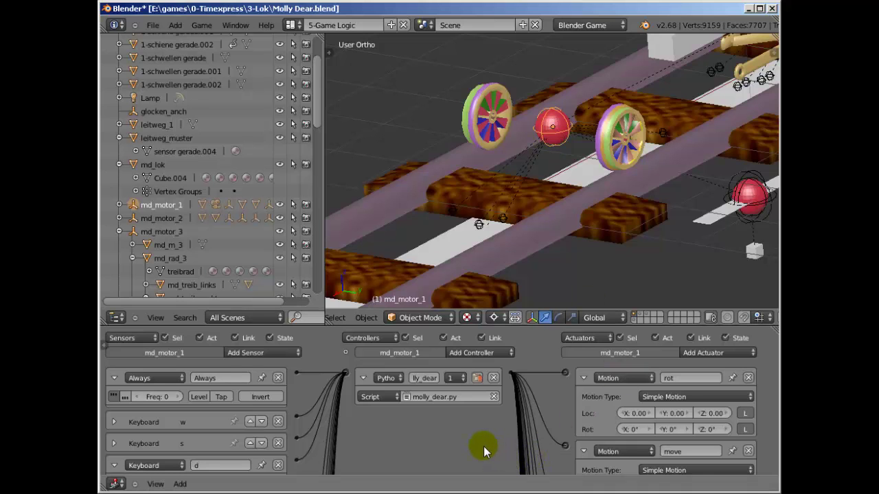
key("ctrl+Up")
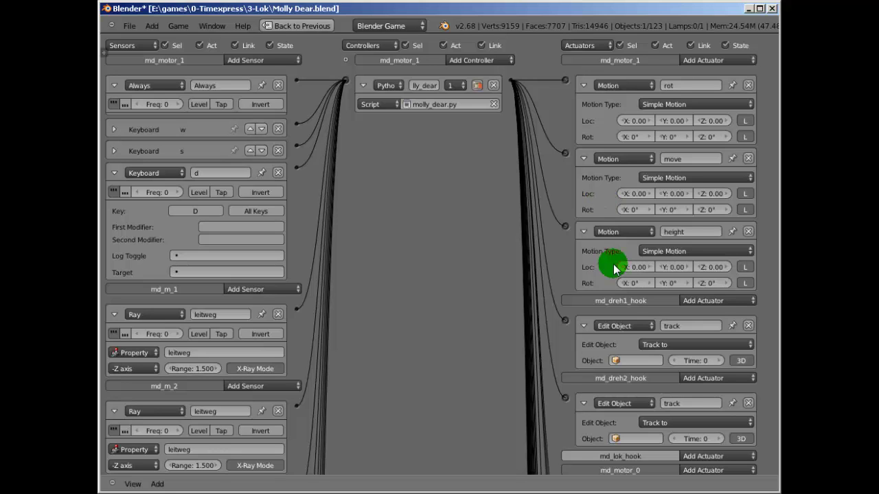
left_click(297, 25)
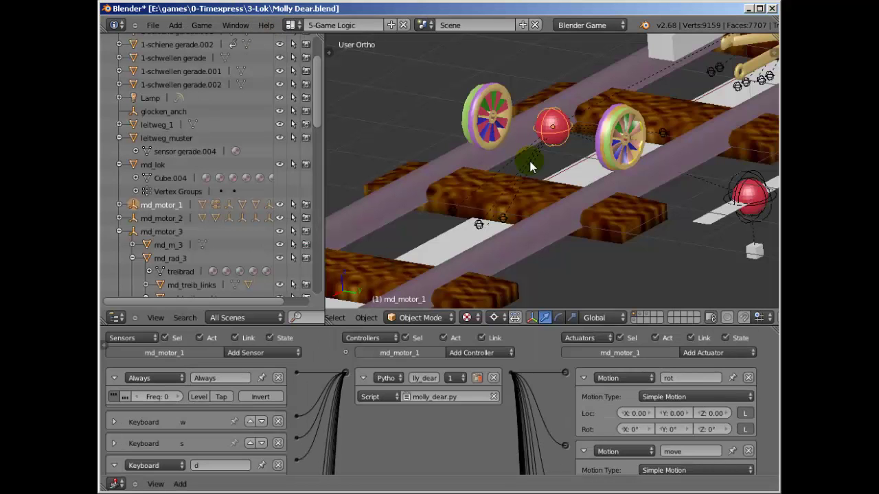
right_click(559, 128)
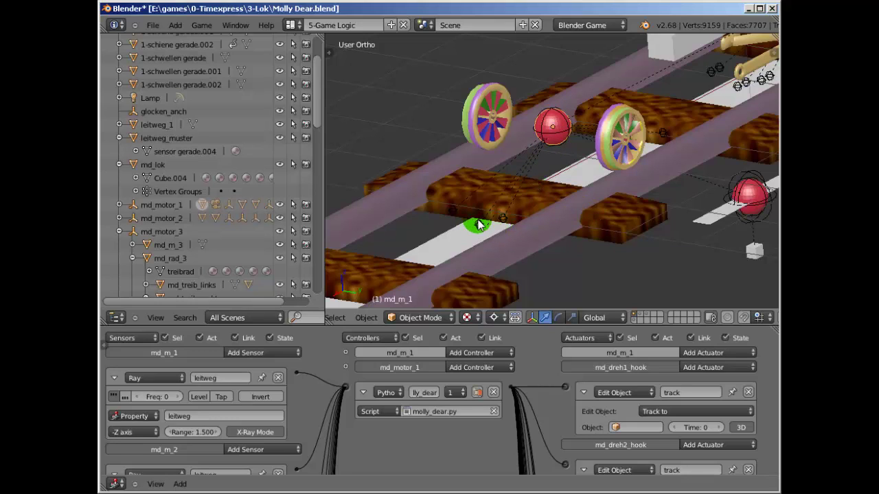
Hide the rail and the sleepers so only the leitweg guide strip remains
right_click(504, 255)
key("h")
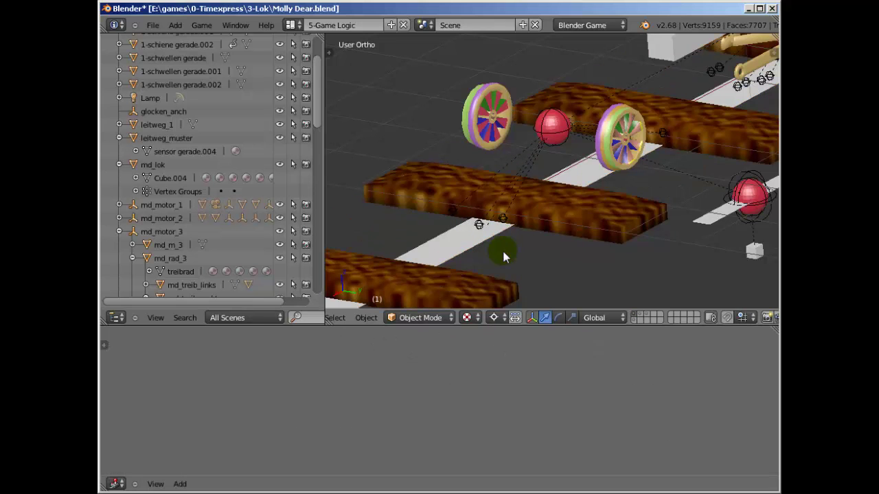
right_click(465, 291)
key("h")
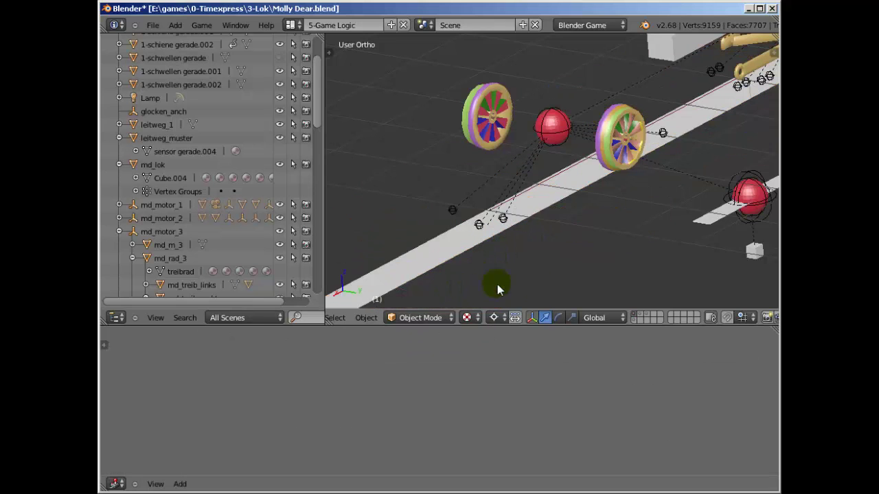
Inspect the md_ray_oben_1, md_ray_rechts_1 and md_ray_links_1 empties, framing md_ray_links_1
middle_click_drag(577, 271, 594, 274)
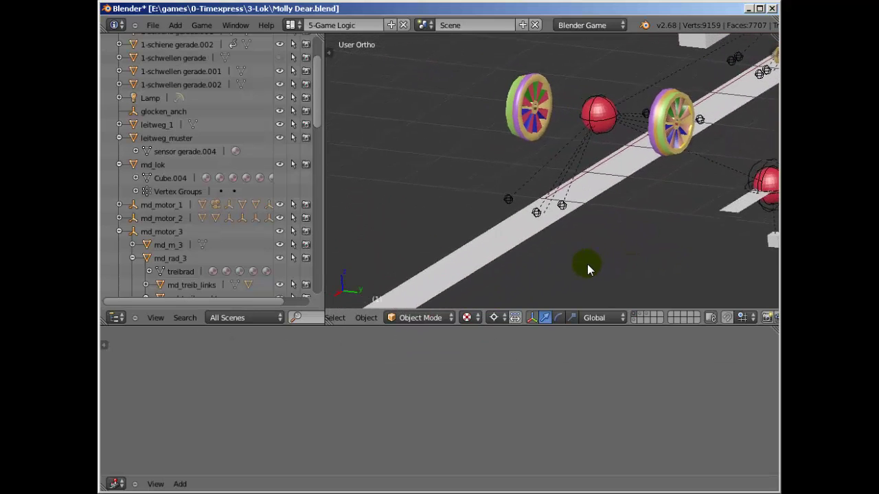
scroll(585, 248, "up", 2)
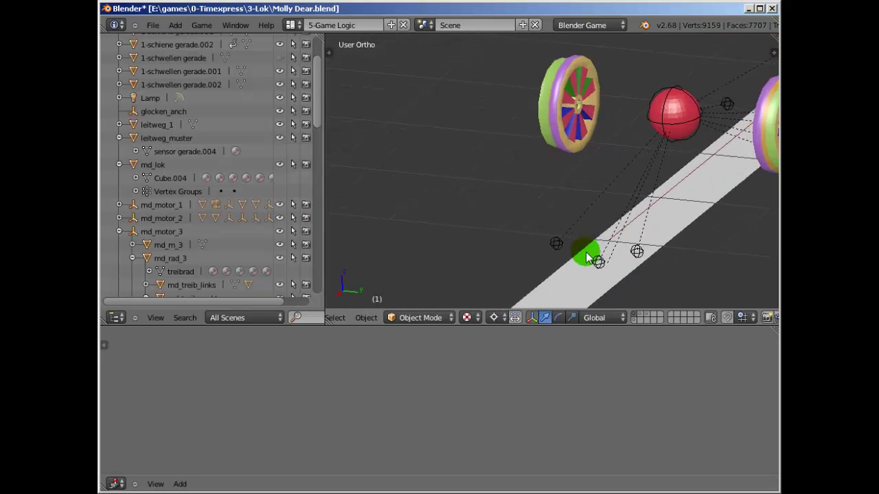
middle_click_drag(585, 252, 550, 202)
right_click(524, 149)
right_click(555, 181)
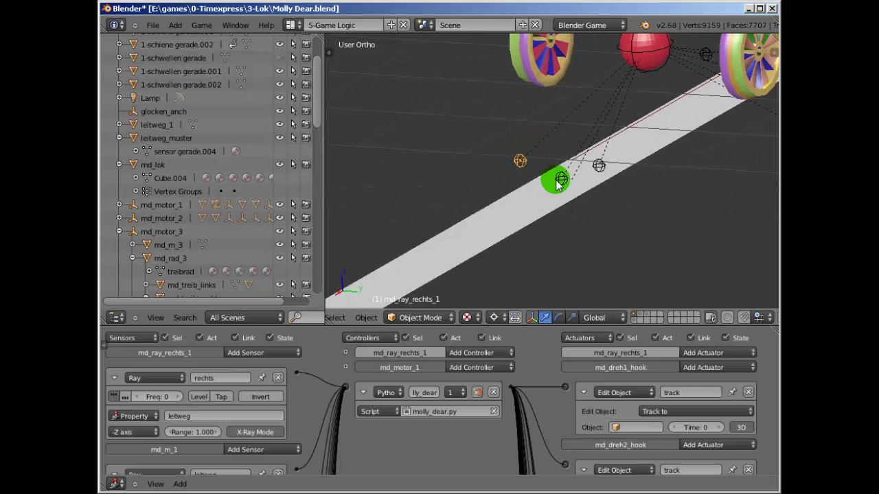
right_click(597, 169)
middle_click_drag(591, 212, 586, 199)
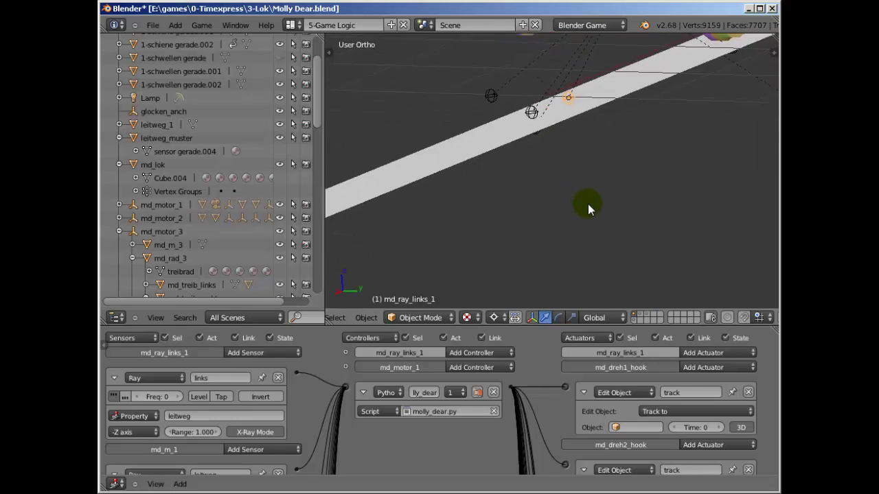
key("KP_Decimal")
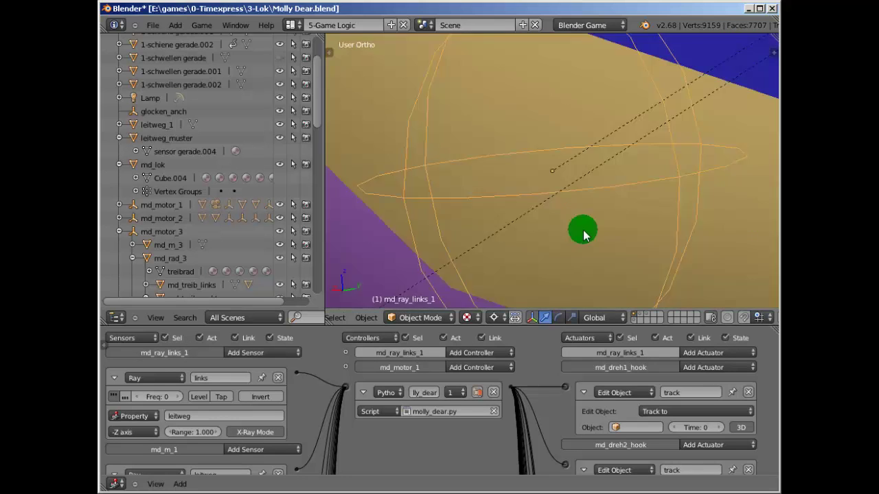
Check md_ray_unten_1's logic, then reselect md_ray_links_1 with its leitweg ray at range 1.000
scroll(582, 229, "down", 6)
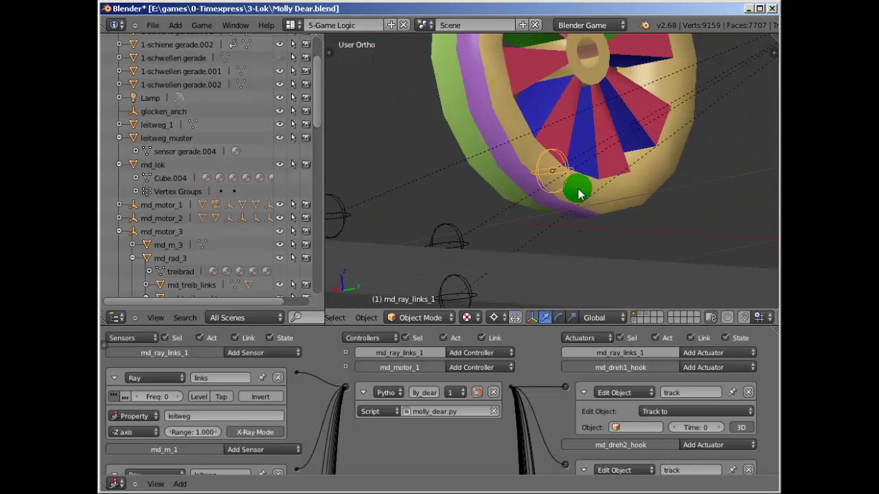
mouse_move(580, 186)
middle_mouse_down()
mouse_move(554, 195)
mouse_move(542, 253)
middle_mouse_up()
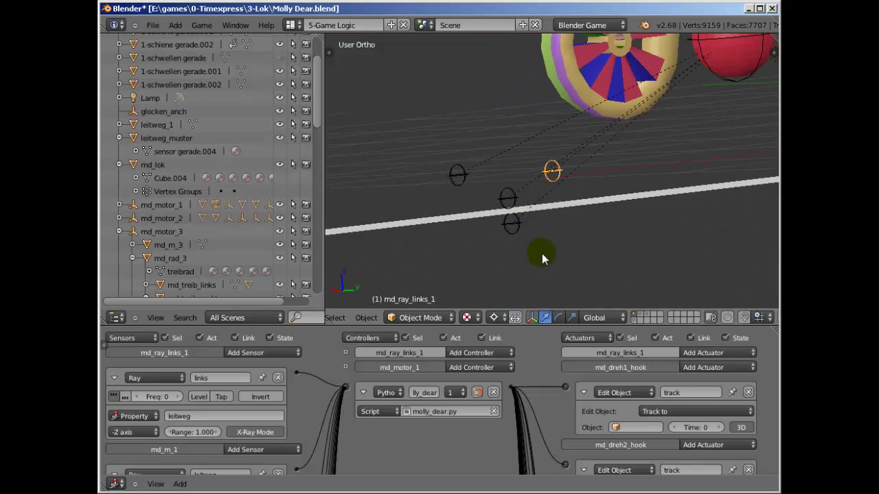
right_click(509, 234)
key("KP_6")
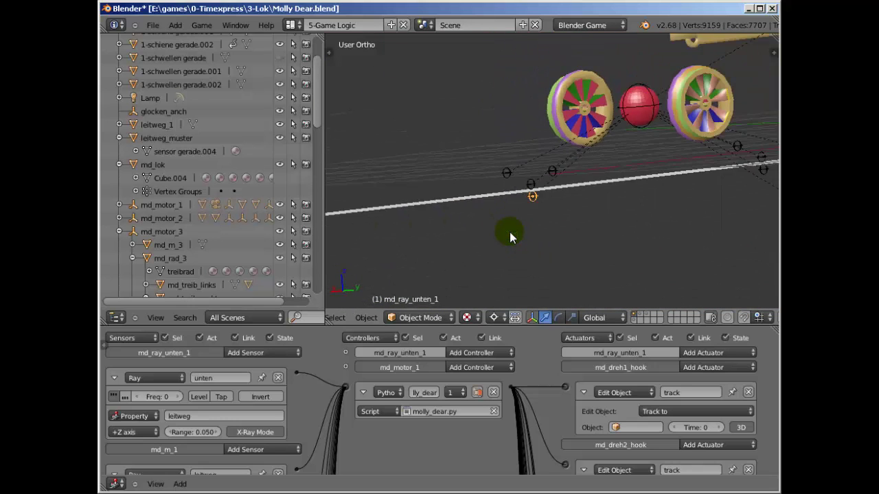
mouse_move(668, 229)
middle_mouse_down()
mouse_move(651, 221)
mouse_move(459, 251)
mouse_move(511, 190)
middle_mouse_up()
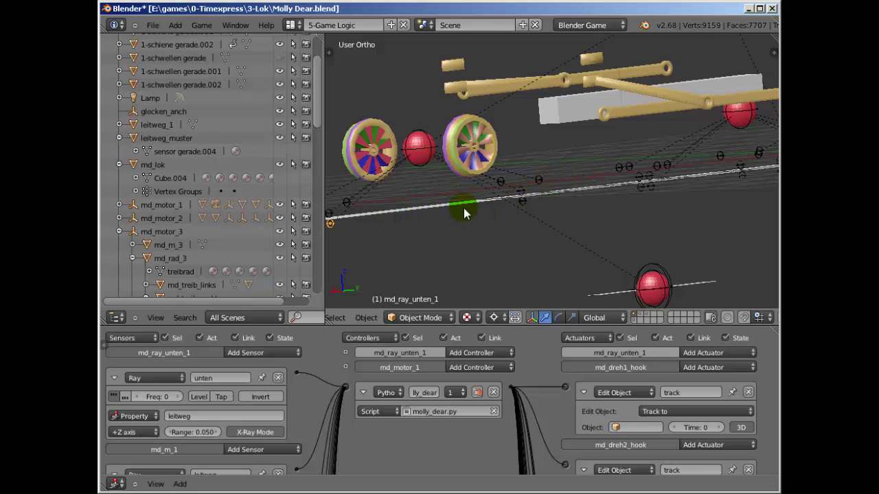
right_click(346, 204)
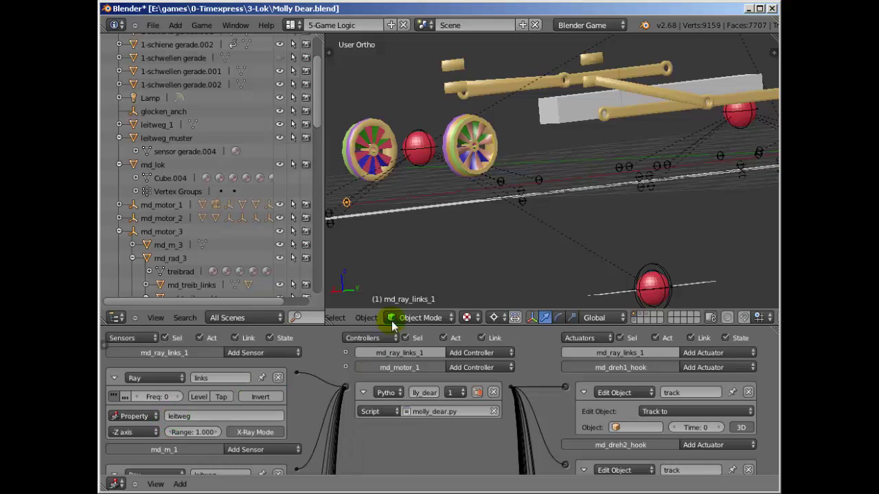
middle_click_drag(393, 241, 401, 245)
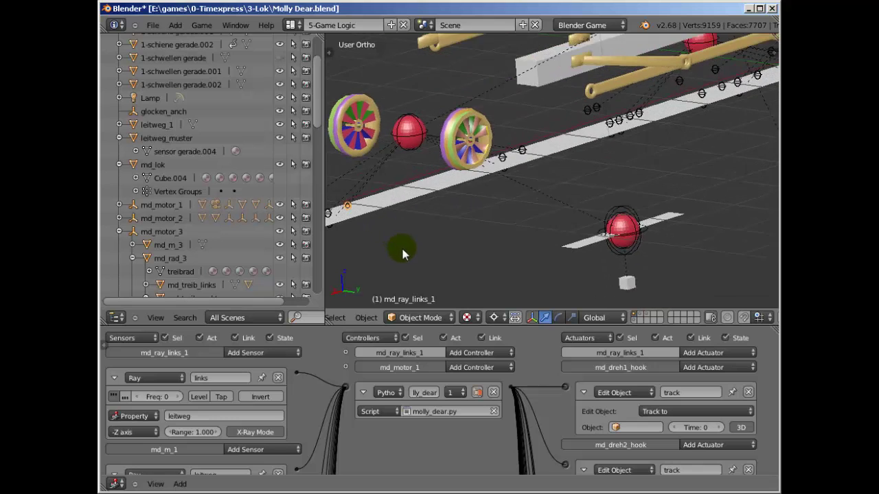
Select the leitweg_1 guide track and zoom the view around it
right_click(378, 206)
right_click(378, 210)
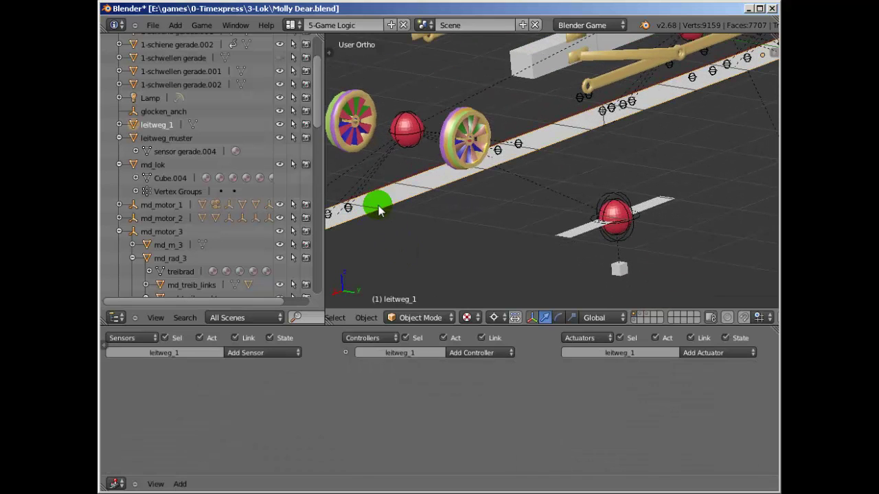
scroll(378, 210, "down", 2)
scroll(378, 210, "down", 2)
scroll(379, 211, "down", 2)
scroll(379, 210, "down", 1)
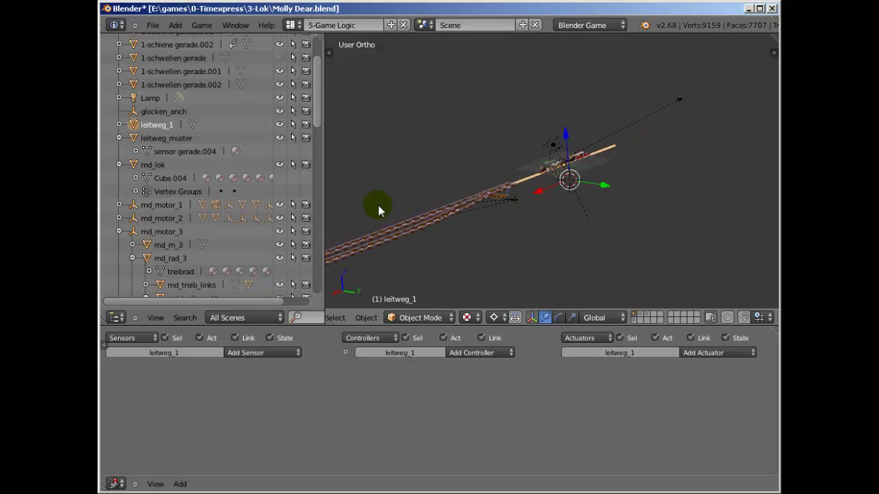
scroll(378, 210, "up", 1)
scroll(378, 210, "up", 1)
scroll(378, 210, "up", 2)
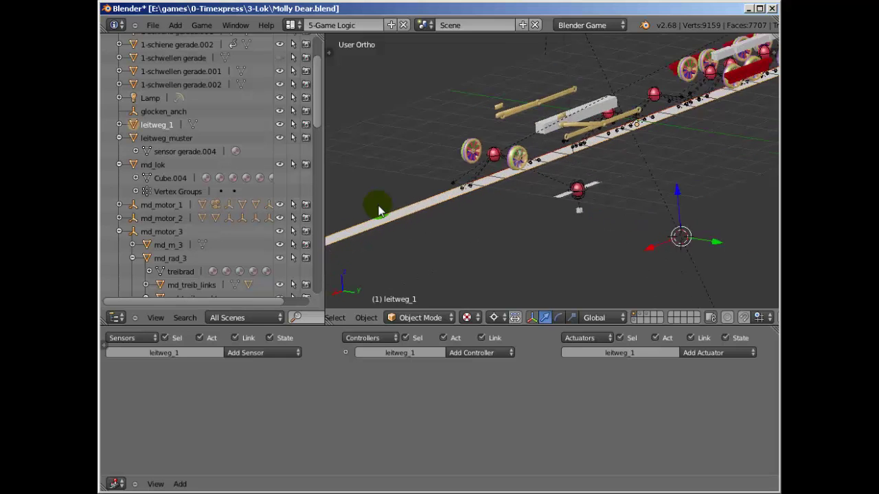
scroll(378, 210, "up", 2)
scroll(379, 210, "down", 1)
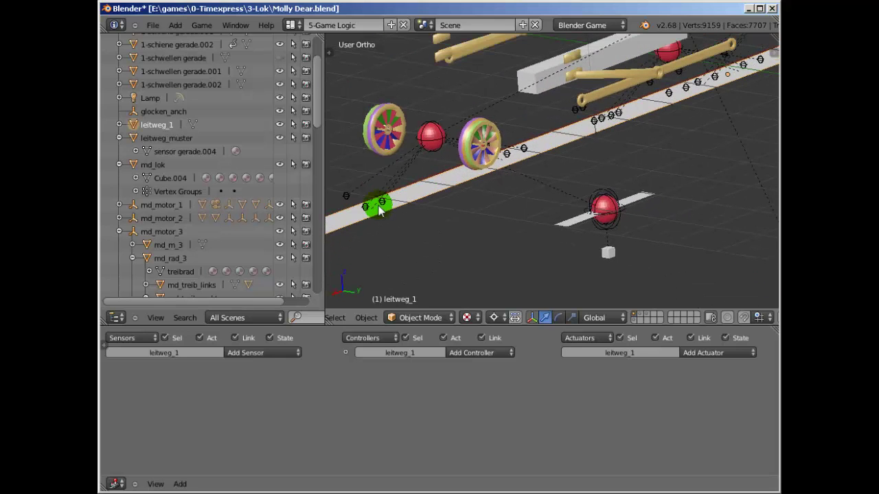
Display leitweg_1's game properties, showing the Float property unten at 0.000
left_click(105, 337)
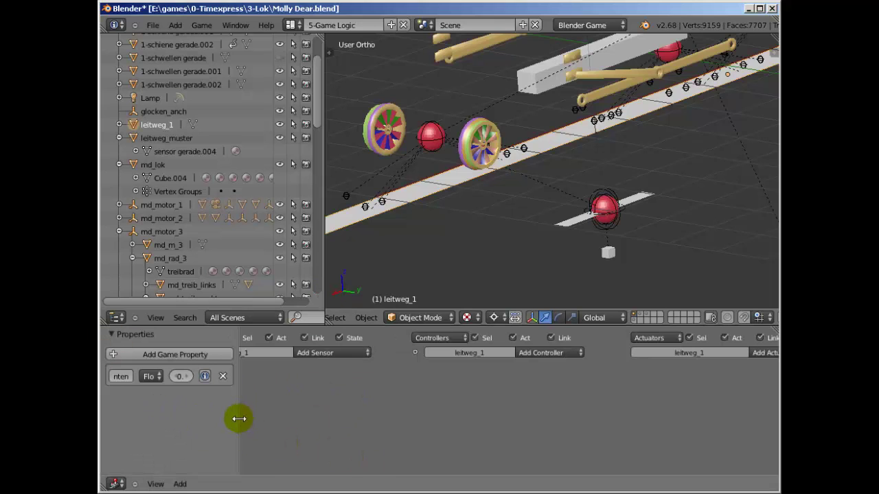
left_click_drag(239, 418, 293, 417)
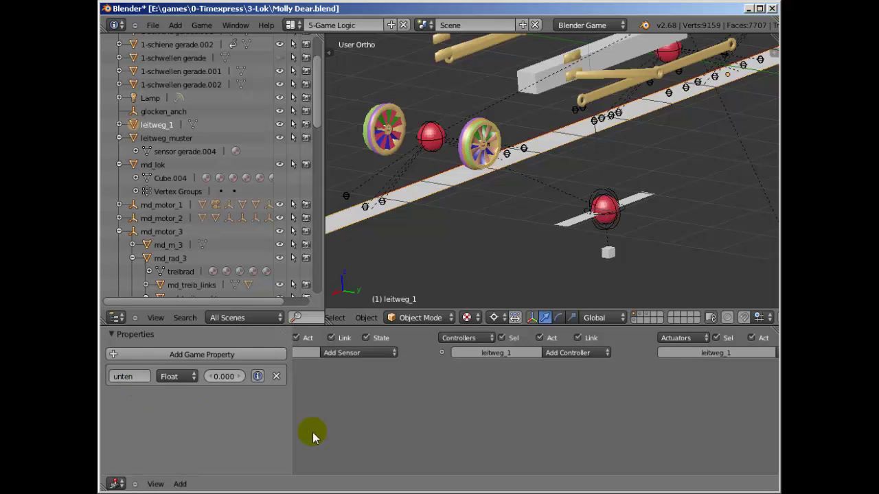
left_click_drag(294, 431, 212, 430)
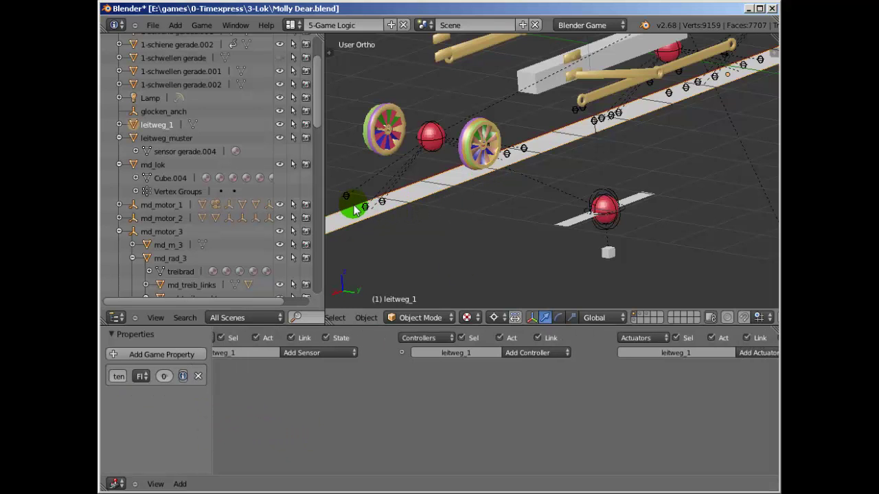
middle_click_drag(361, 213, 426, 213)
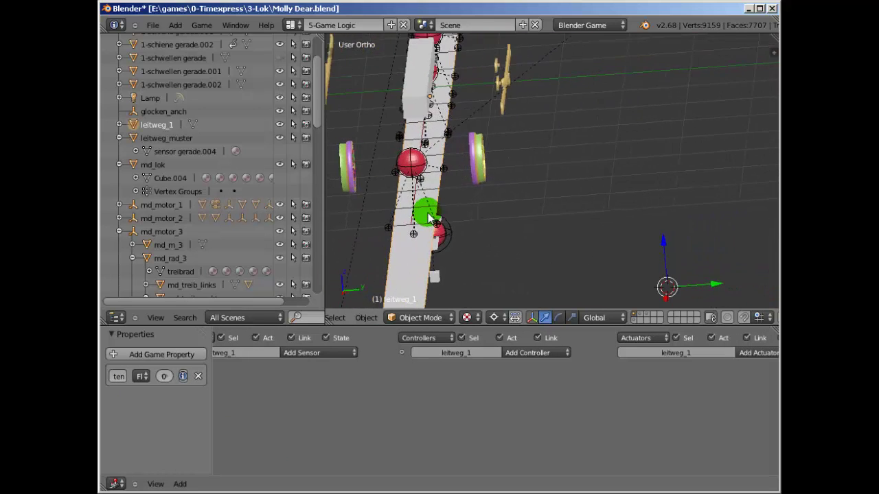
Check the ray sensor of md_ray_links_1, then select the leitweg_1 guide track
right_click(389, 229)
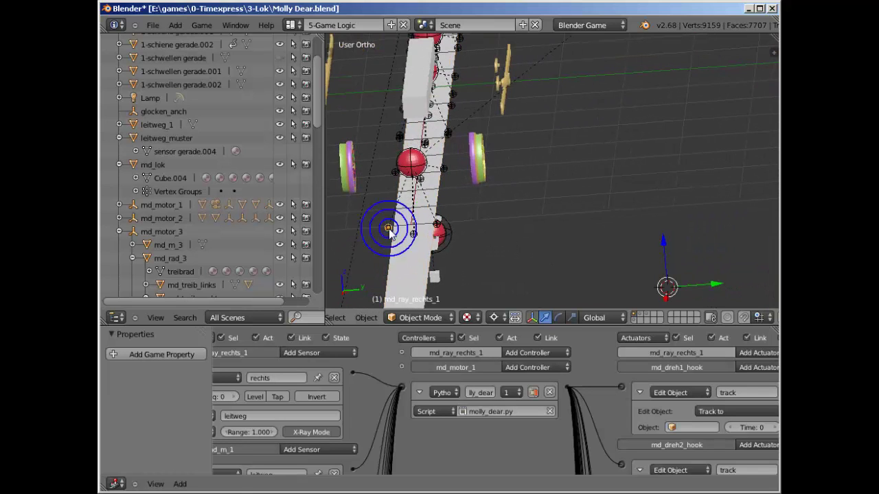
right_click(438, 225)
mouse_move(440, 231)
middle_mouse_down()
mouse_move(383, 255)
mouse_move(417, 238)
mouse_move(389, 250)
middle_mouse_up()
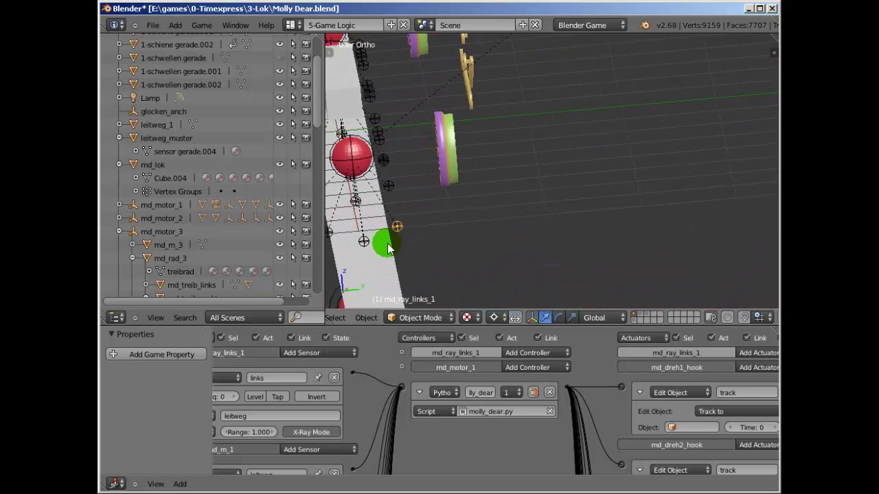
right_click(378, 253)
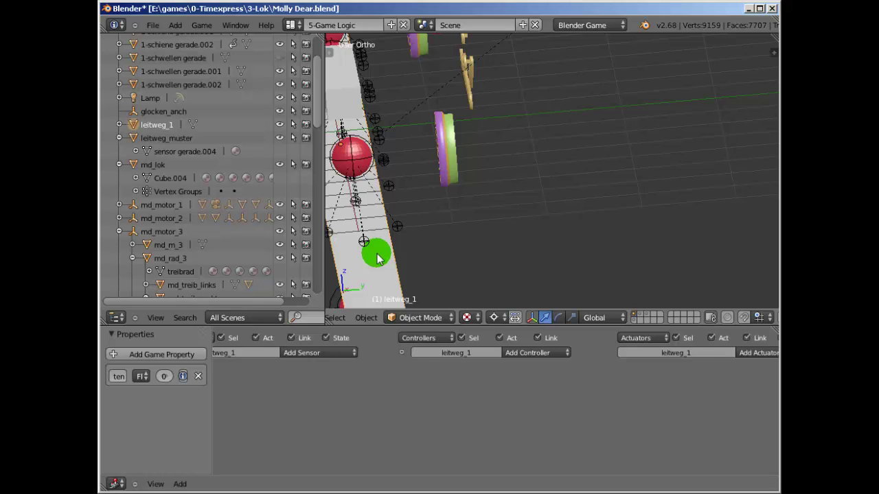
Inspect the md_ray_oben_2_r empty's ray sensor logic
right_click_drag(378, 257, 347, 180)
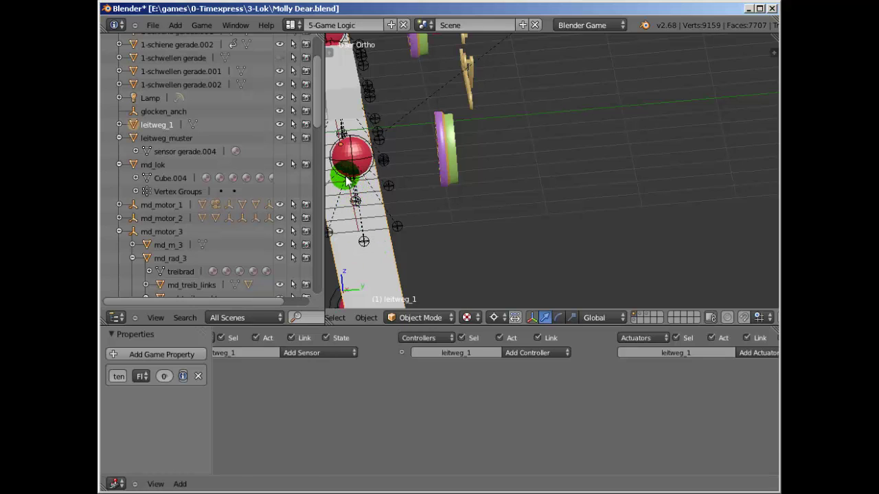
right_click(346, 177)
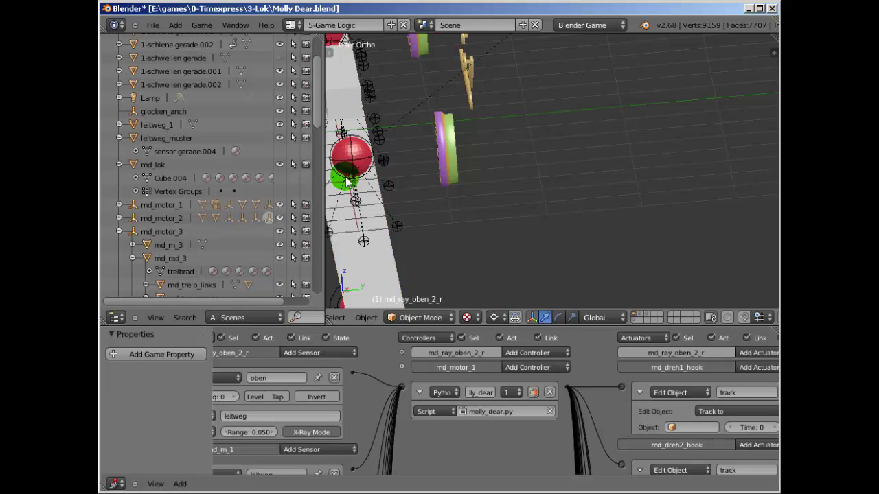
right_click_drag(347, 180, 345, 219)
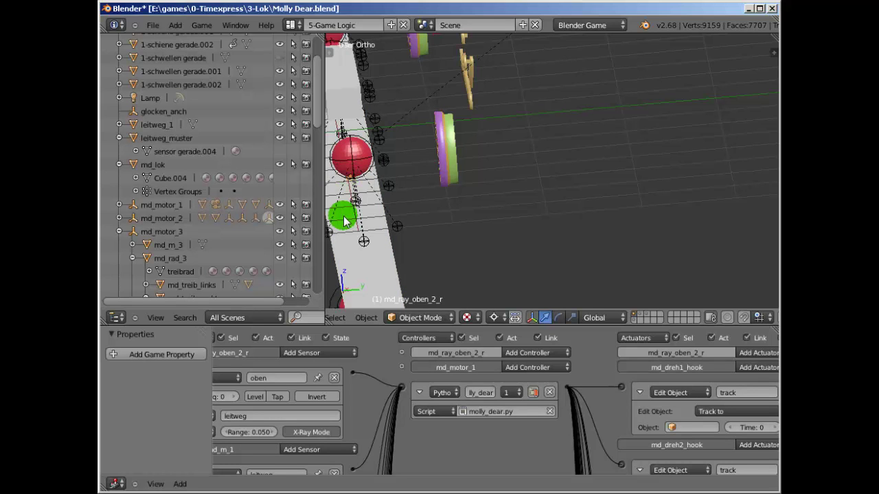
middle_click_drag(355, 233, 413, 219)
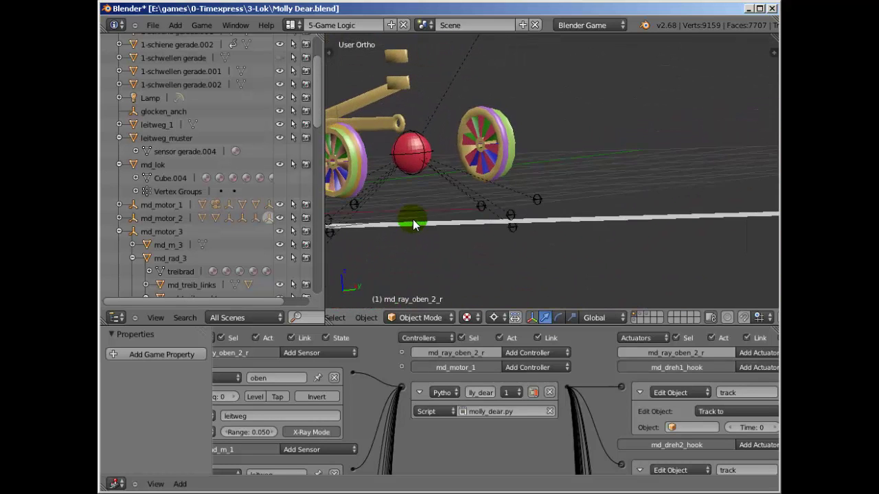
Select md_ray_oben_1 and read its oben ray sensor at range 0.050
right_click(512, 219)
right_click(512, 216)
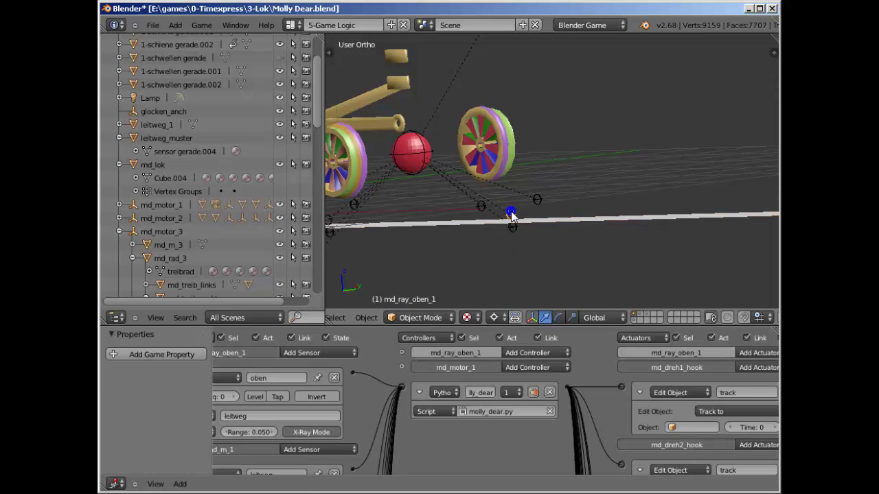
scroll(512, 211, "up", 2)
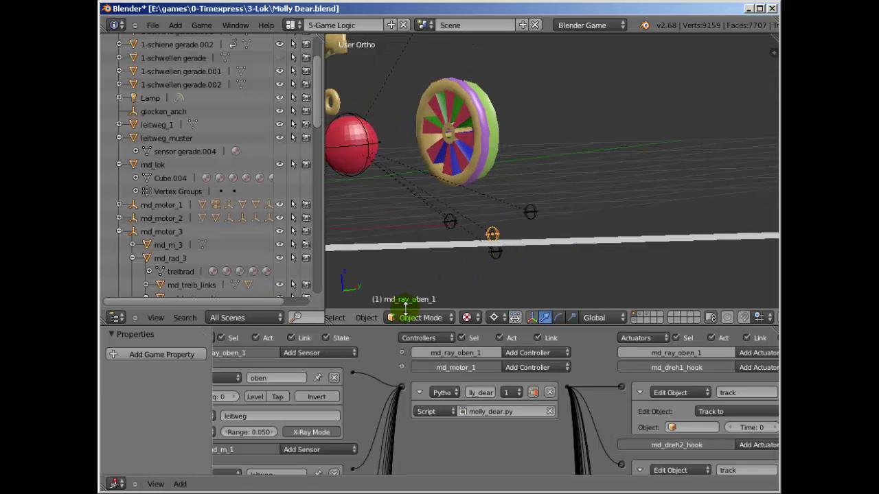
right_click(492, 243)
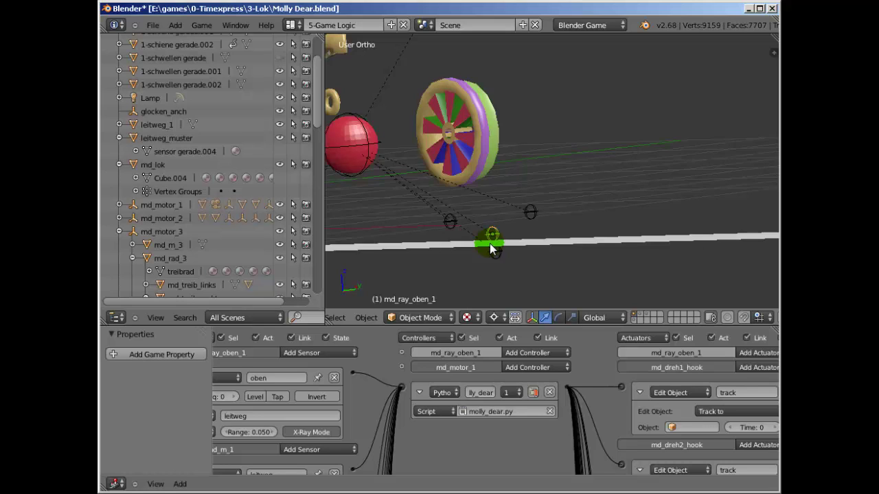
left_click_drag(491, 248, 411, 245)
scroll(410, 245, "down", 3)
scroll(411, 245, "down", 2)
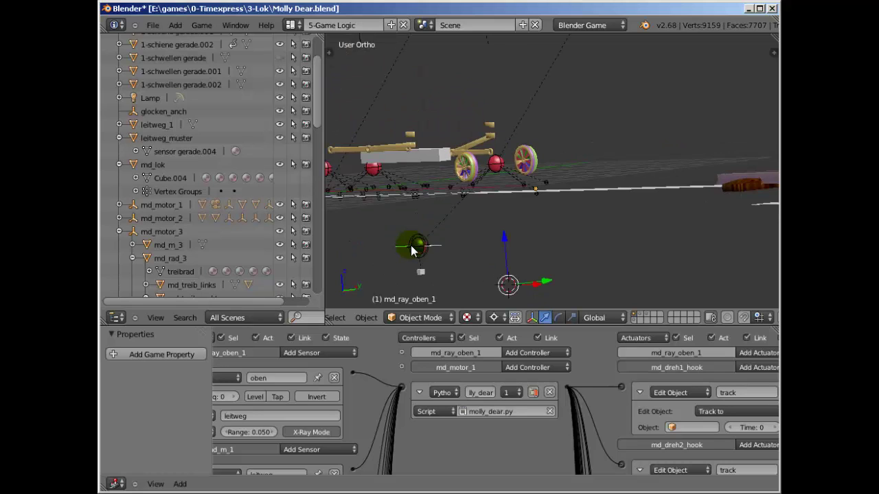
mouse_move(410, 251)
left_mouse_down()
mouse_move(422, 240)
mouse_move(420, 257)
left_mouse_up()
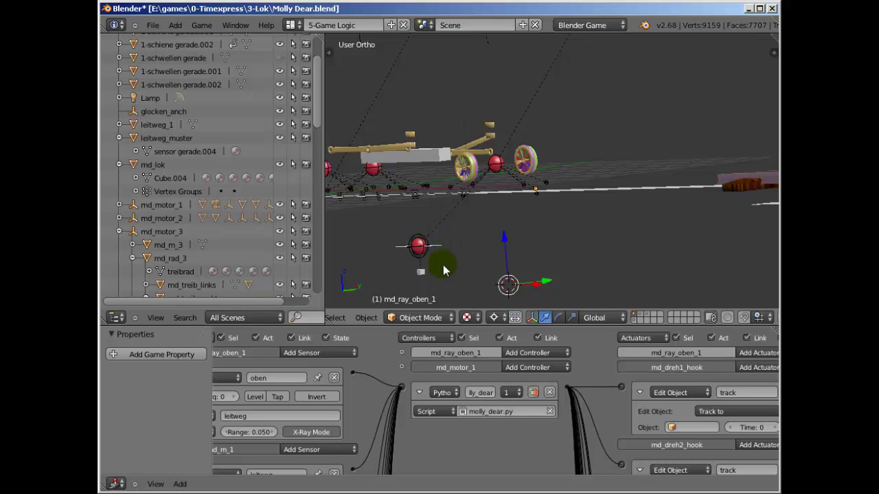
Select md_ray_0_hook, then frame the small md_ray_0 cube under the track
right_click(422, 261)
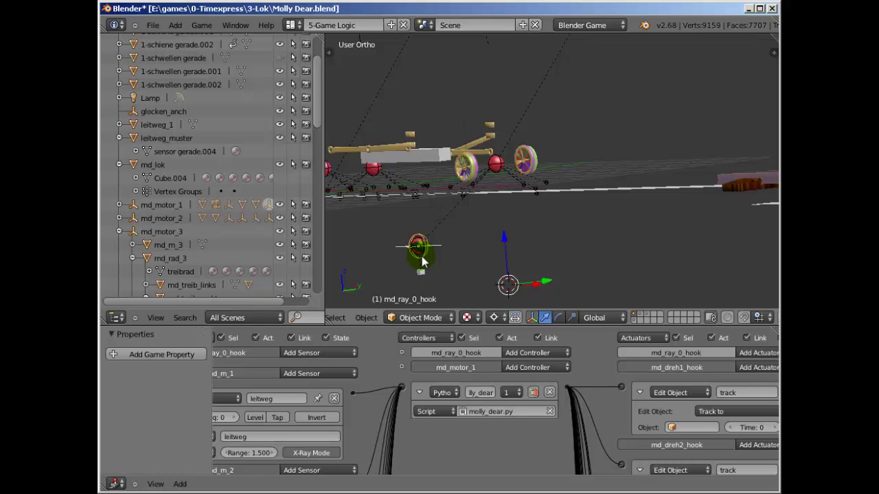
right_click(422, 273)
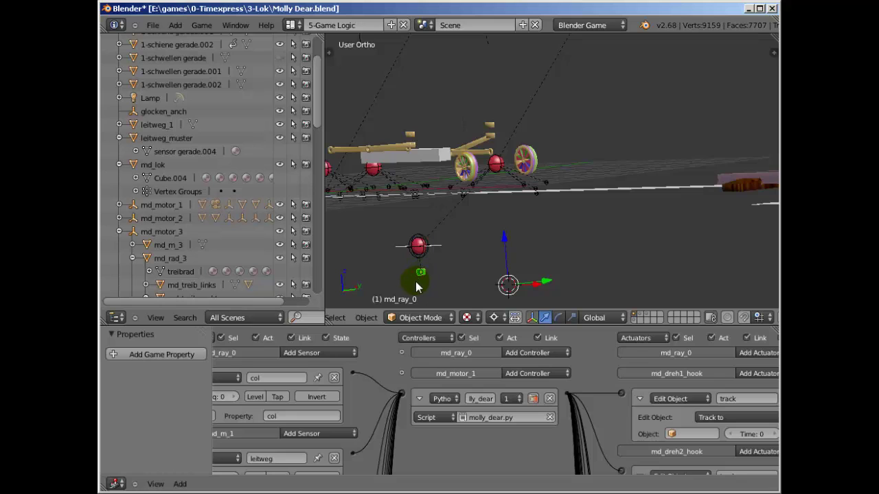
scroll(416, 282, "up", 1)
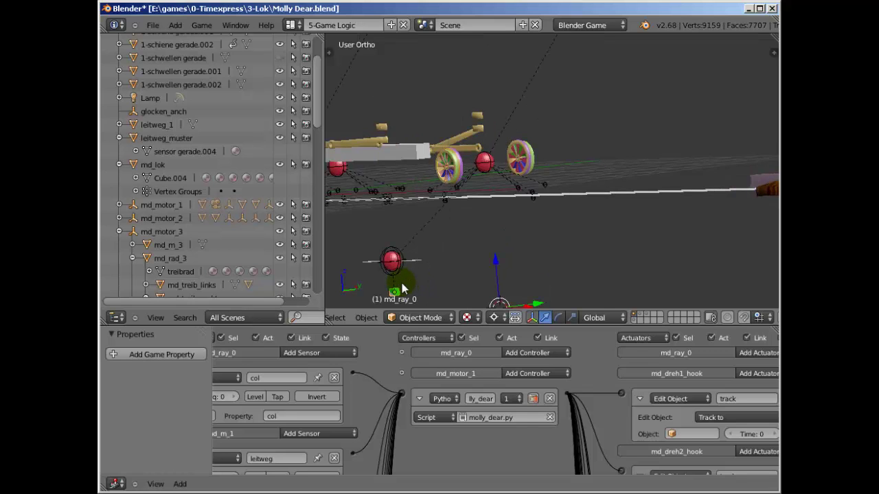
key("KP_Decimal")
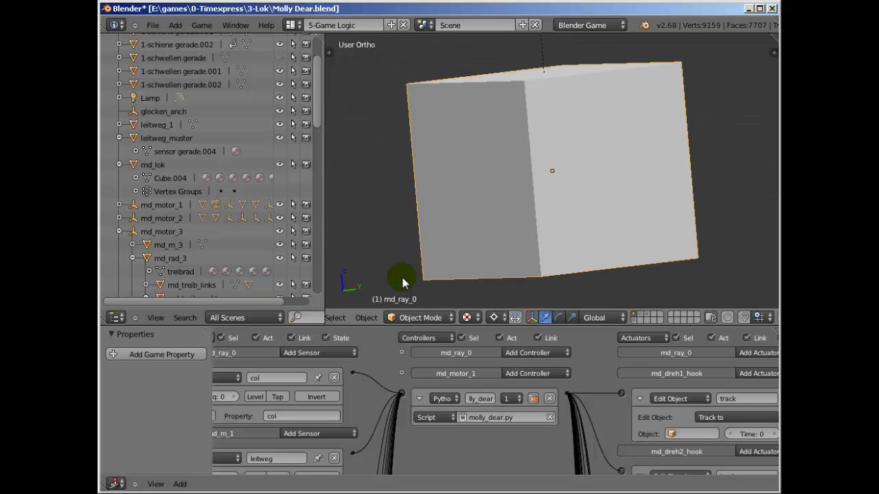
middle_click_drag(463, 168, 460, 216)
scroll(495, 182, "down", 3)
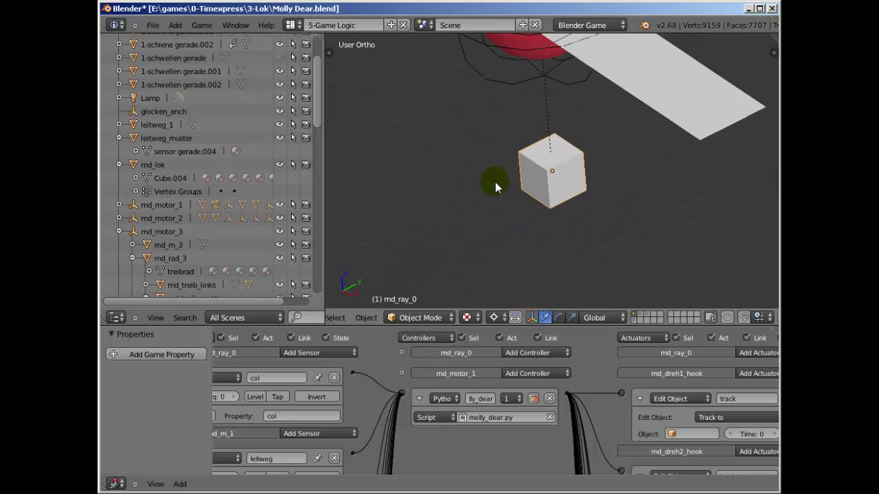
Check the md_rad_0 plane, then reselect md_ray_0 to show its col sensor and Track to actuator
right_click(643, 104)
scroll(605, 138, "down", 3)
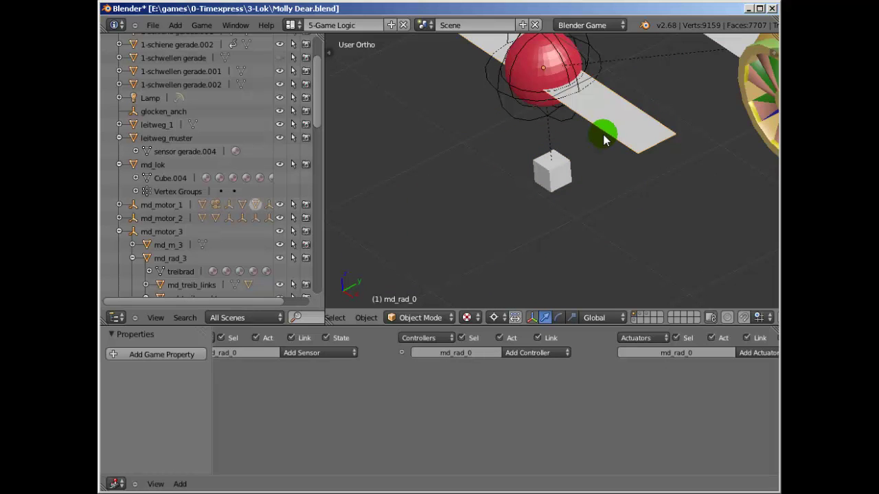
scroll(577, 134, "down", 2)
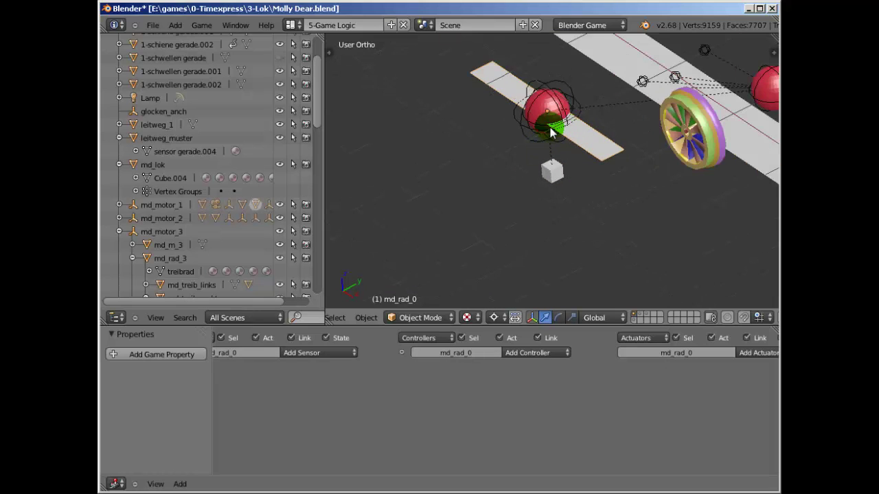
right_click(554, 177)
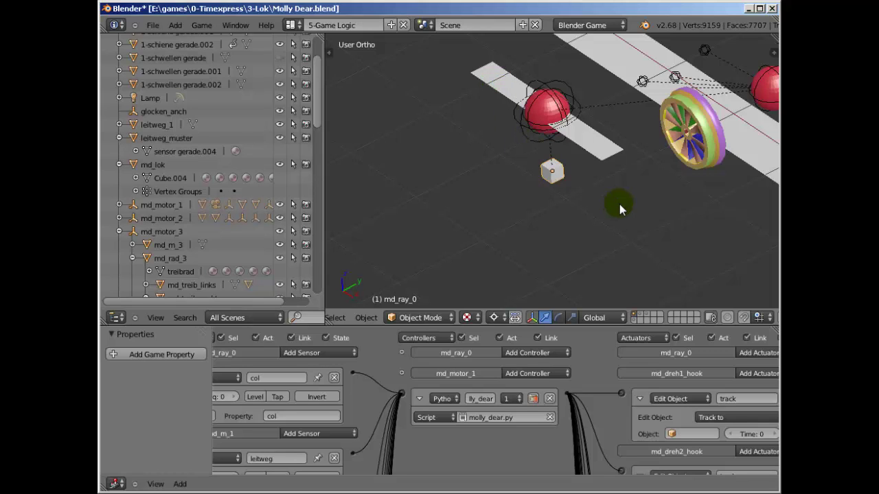
scroll(603, 201, "down", 2)
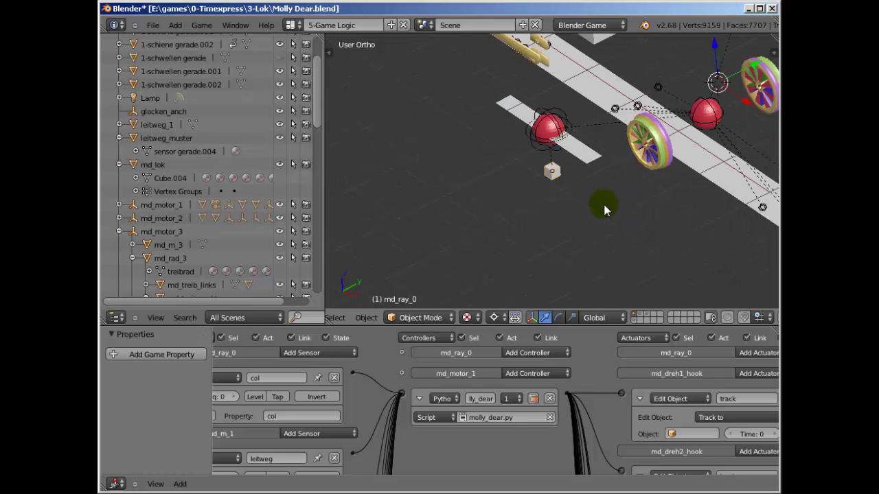
scroll(603, 201, "down", 2)
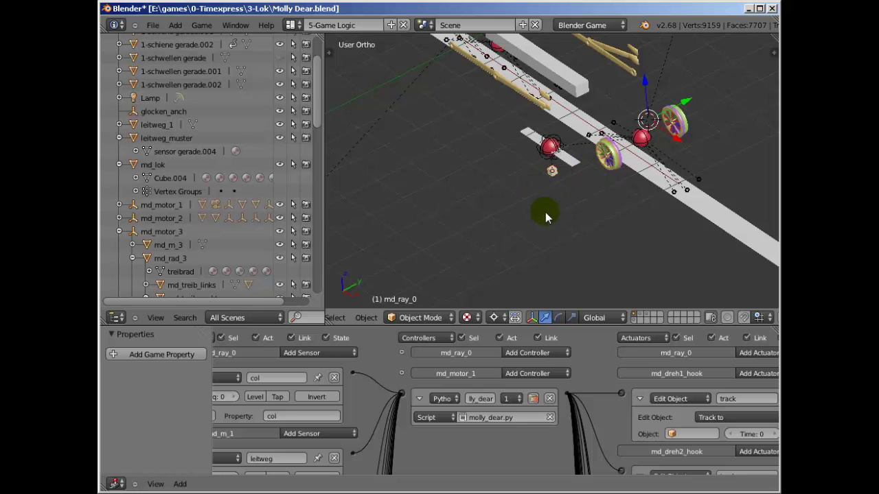
Show the locomotive, wheel and track layers and unhide the rails and sleepers
left_click(635, 316, "shift")
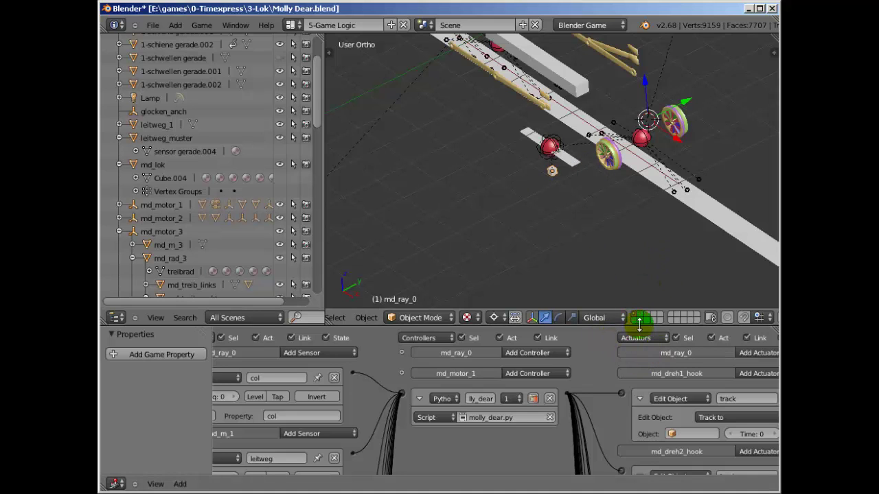
left_click(638, 315, "shift")
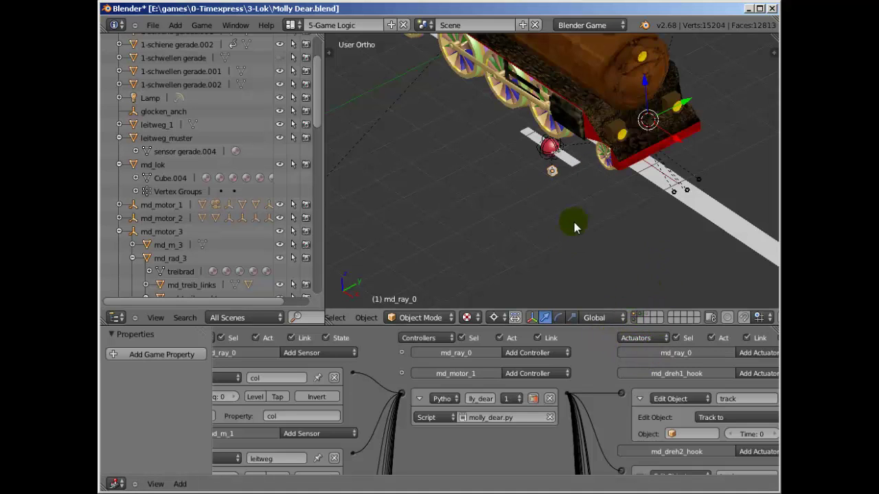
middle_click_drag(606, 210, 443, 198)
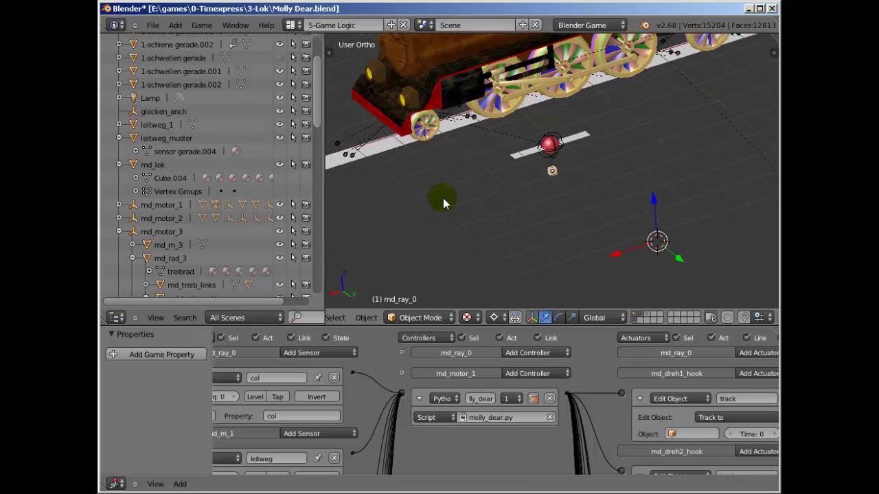
key("alt+h")
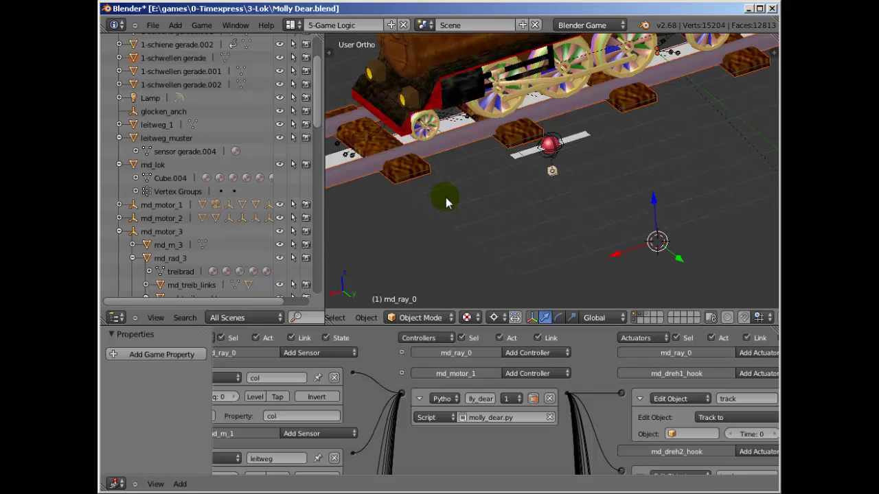
Zoom out and test-run the game as the locomotive rolls down the track, then stop it
scroll(446, 198, "down", 2)
scroll(452, 202, "down", 1)
scroll(533, 191, "down", 1)
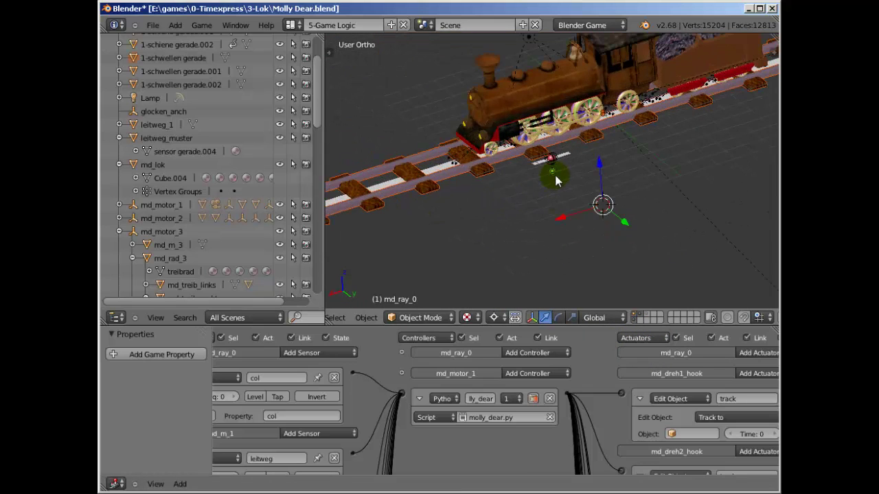
key("p")
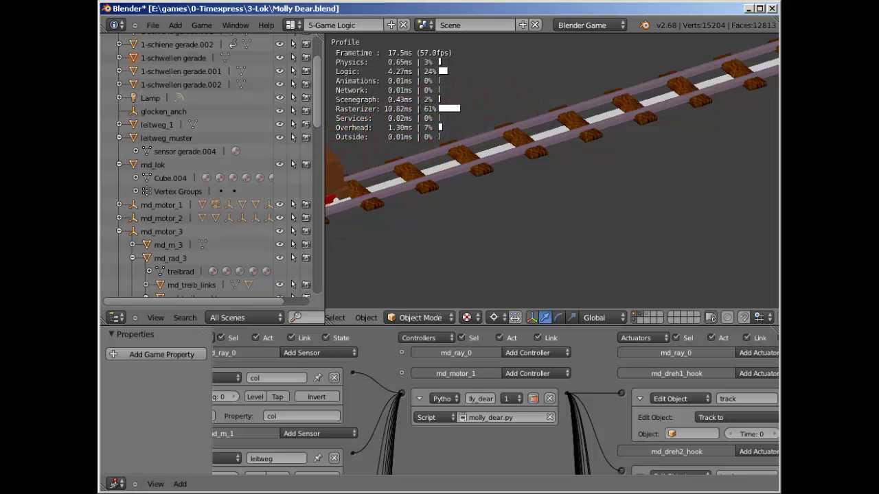
key("Escape")
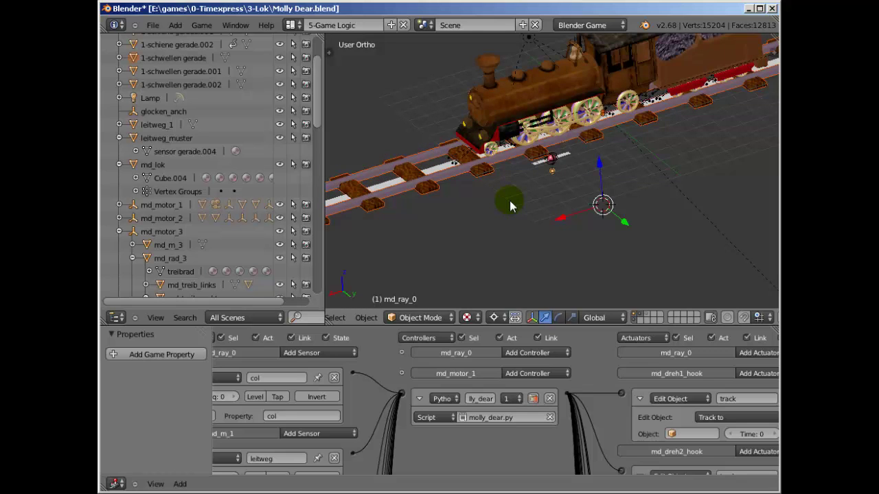
Select the md_lok locomotive body, which has no logic bricks of its own
mouse_move(550, 168)
middle_mouse_down()
mouse_move(531, 153)
mouse_move(529, 137)
middle_mouse_up()
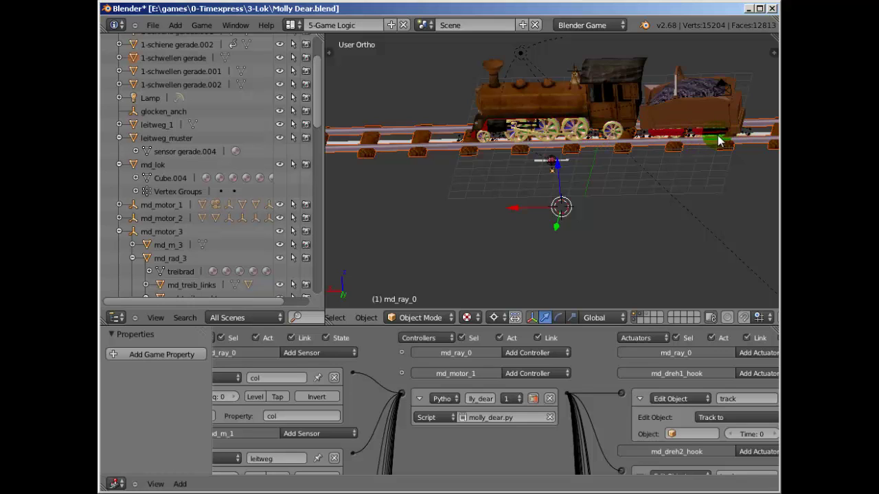
right_click(520, 124)
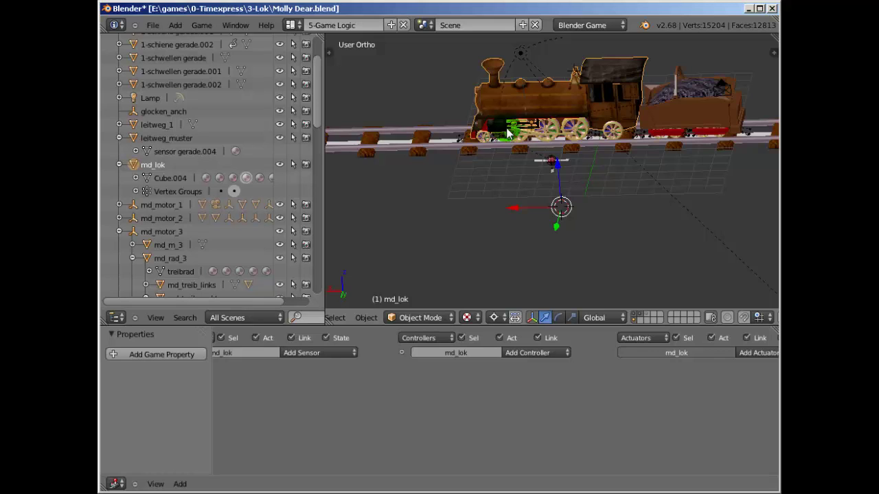
scroll(441, 168, "down", 4)
Frame the track switch with its lantern and lever diagonally in the view
middle_click_drag(337, 265, 381, 276)
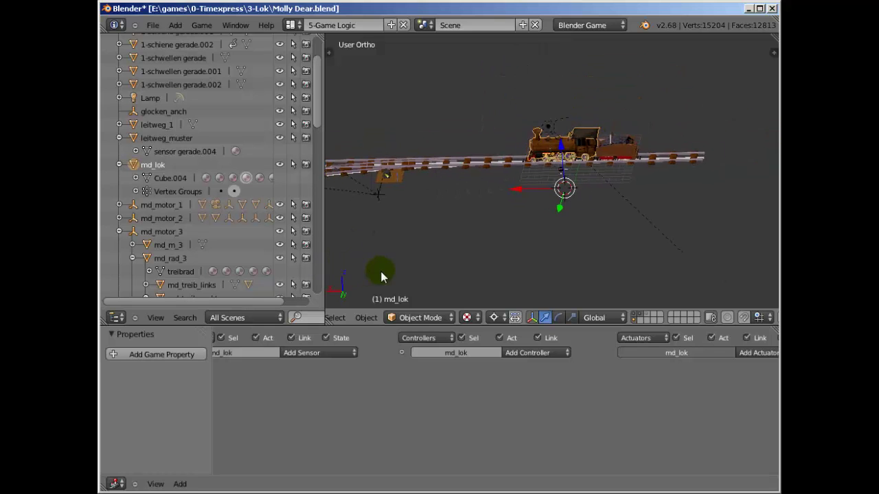
scroll(381, 276, "up", 2)
scroll(477, 226, "up", 2)
scroll(480, 212, "up", 2)
mouse_move(422, 198)
middle_mouse_down()
mouse_move(538, 204)
mouse_move(542, 195)
mouse_move(546, 213)
middle_mouse_up()
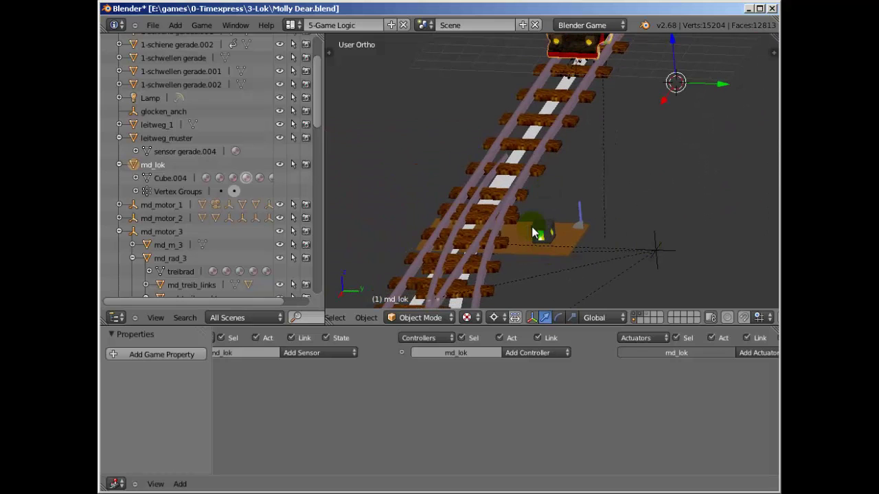
Inspect the logic of wl_1_zunge, wl_laterne and the wl_schalter lever
right_click(456, 276)
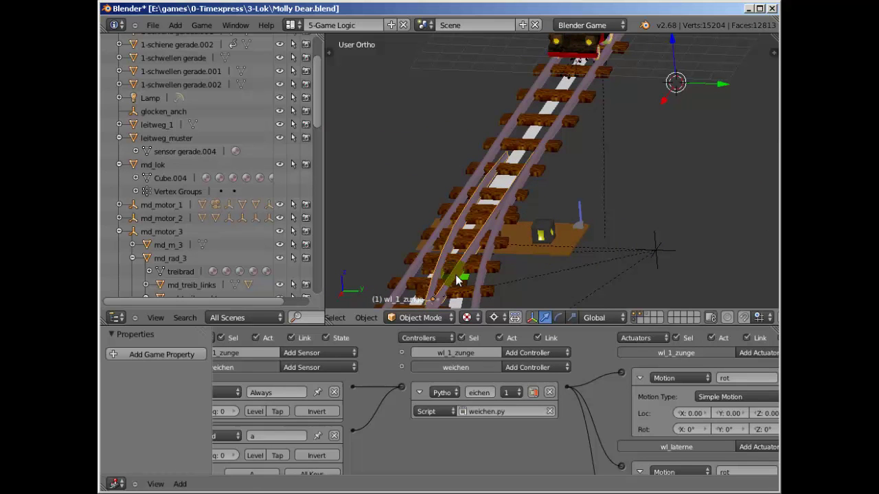
right_click(543, 239)
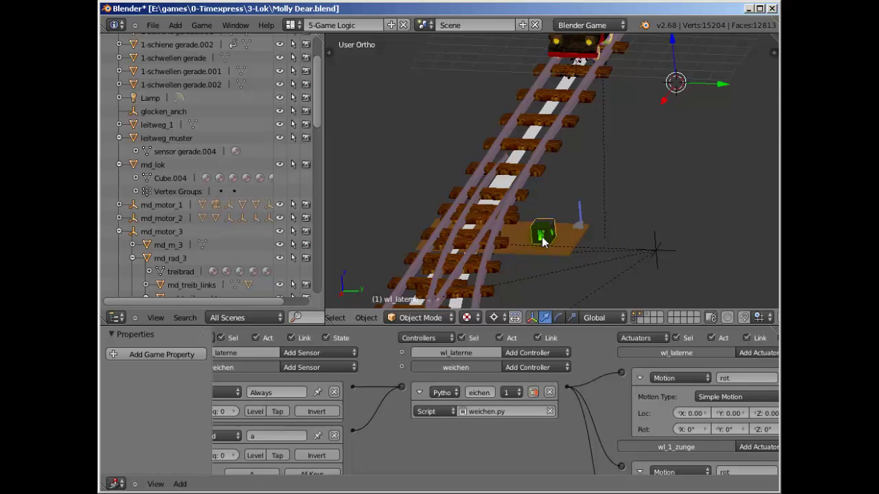
right_click(581, 211)
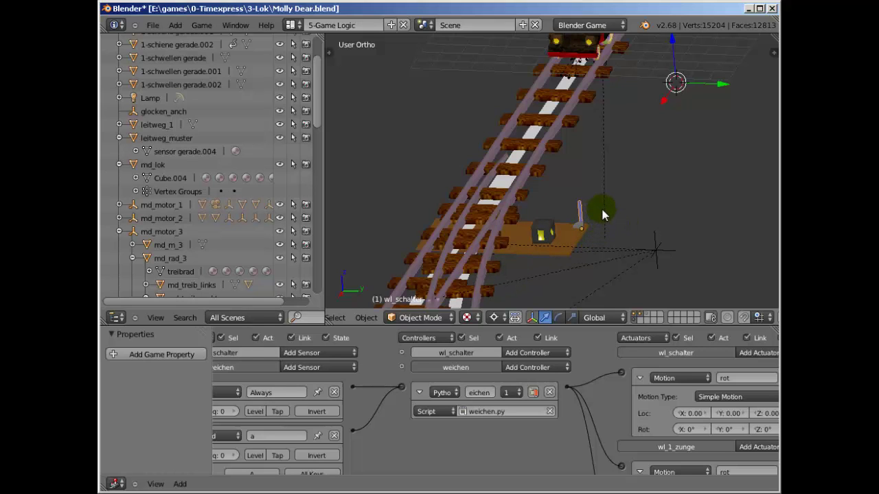
Test-run the game, throwing the track switch with A and back again
key("p")
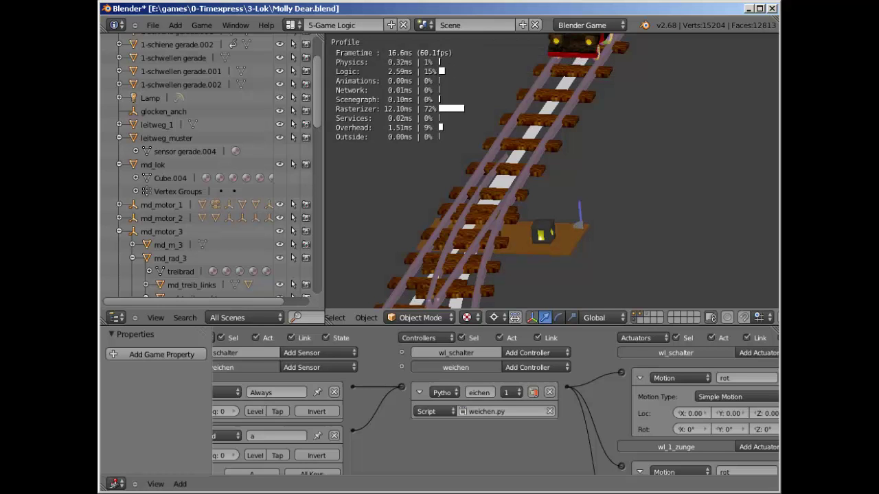
key("a")
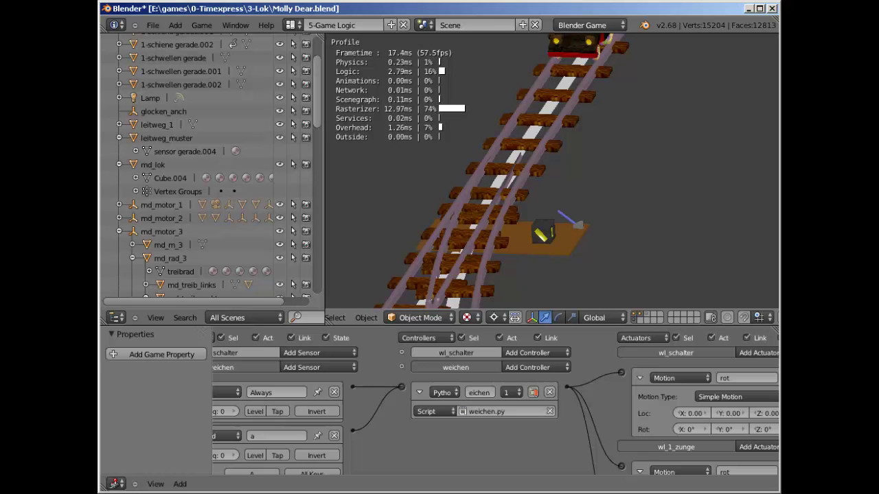
key("a")
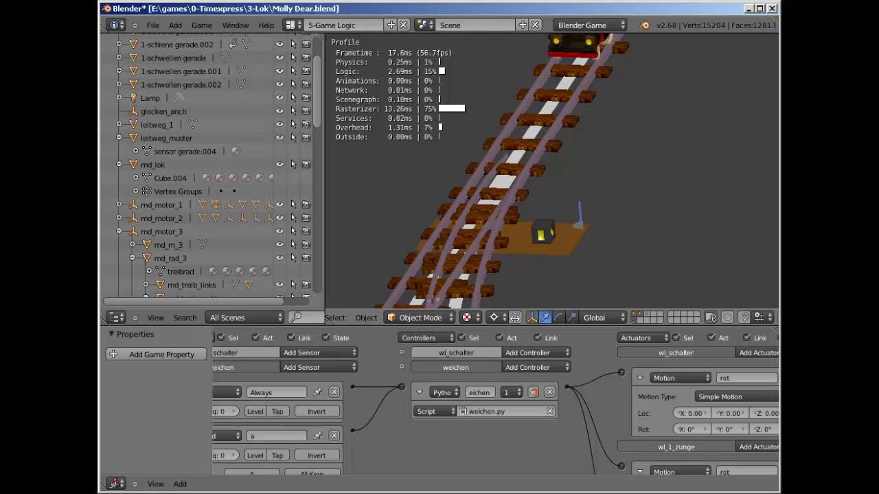
key("Escape")
mouse_move(552, 262)
middle_mouse_down()
mouse_move(500, 243)
mouse_move(564, 250)
mouse_move(541, 263)
mouse_move(490, 262)
mouse_move(514, 259)
middle_mouse_up()
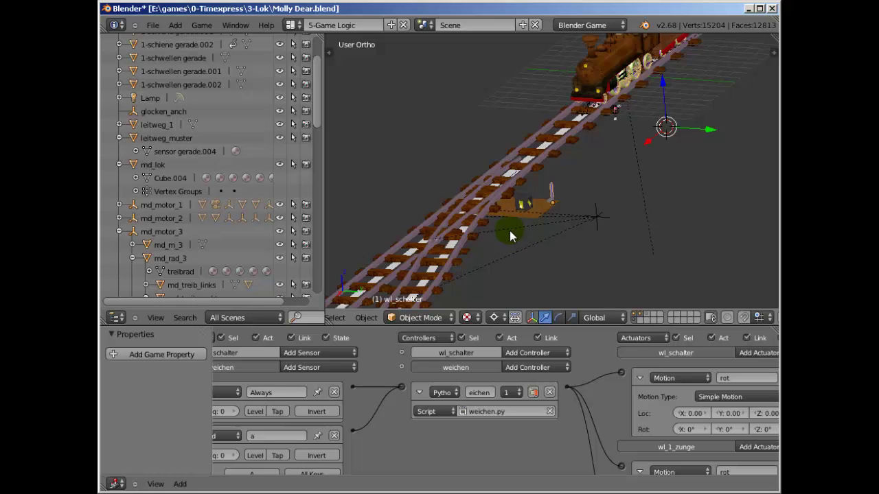
Run the game in a maximized 3D view and flip the track switch back and forth
key("ctrl+Up")
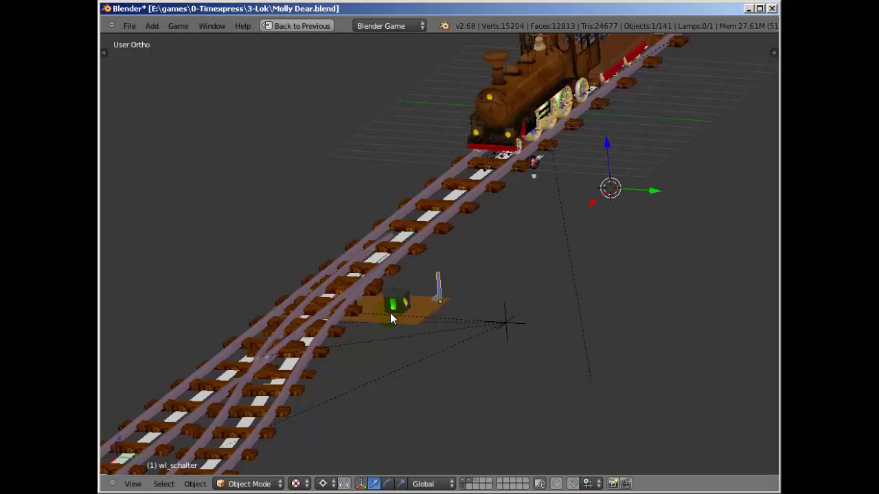
key("p")
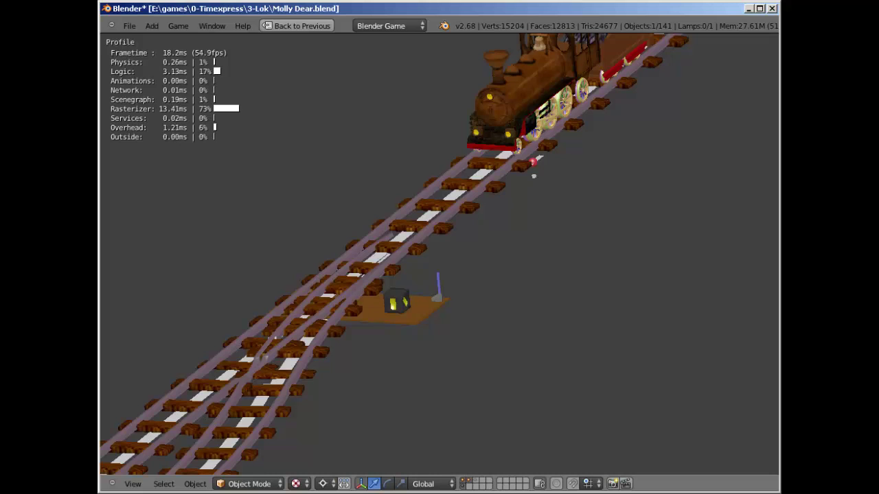
key("space")
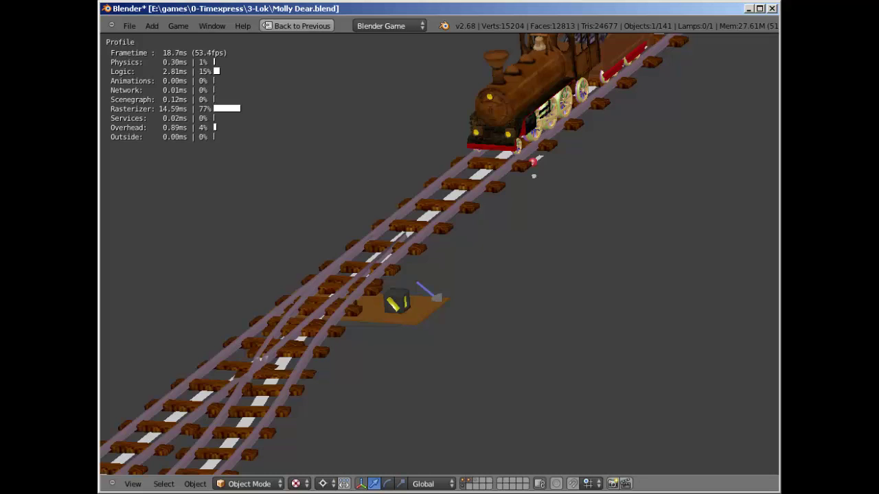
key("space")
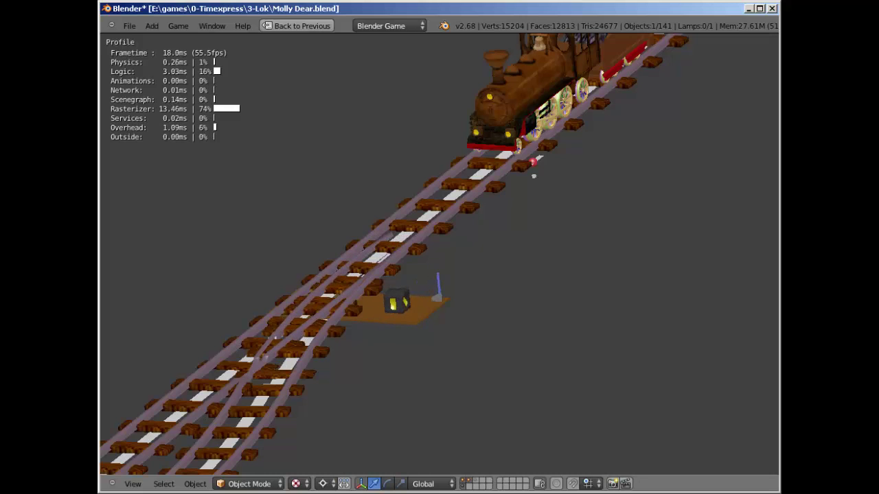
key("space")
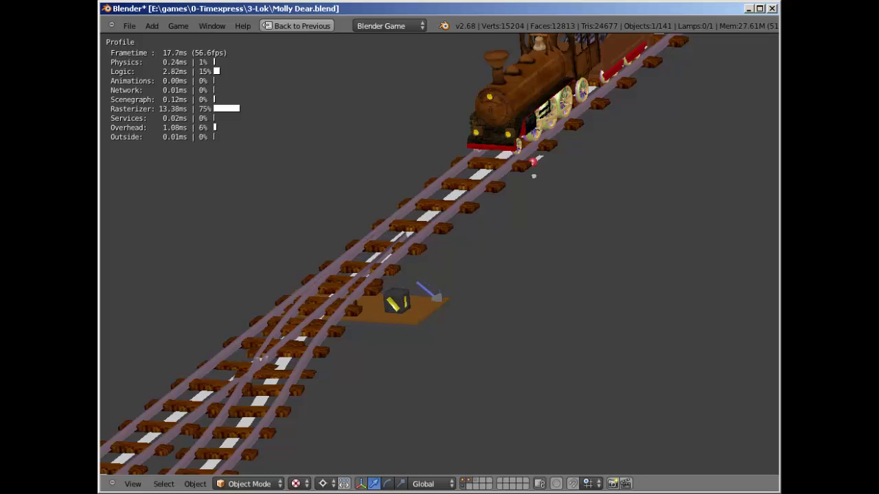
key("space")
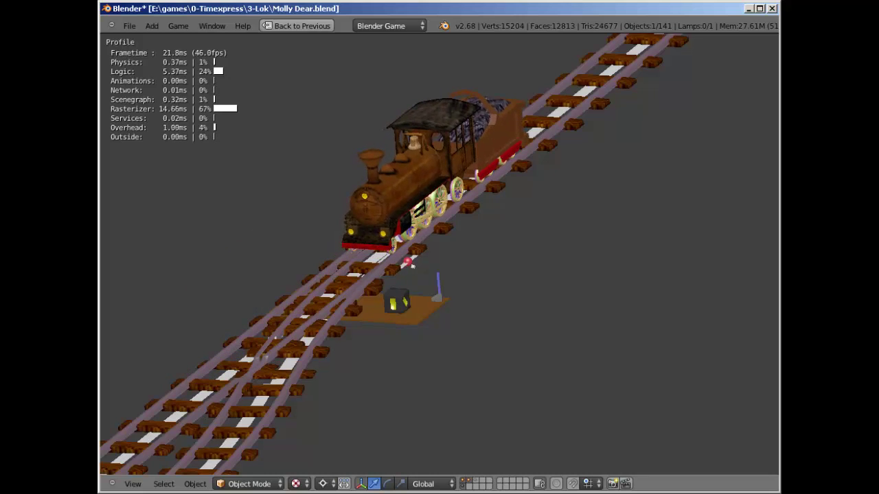
Set the switch to the other route, roll the locomotive over it, then end the game
key("space")
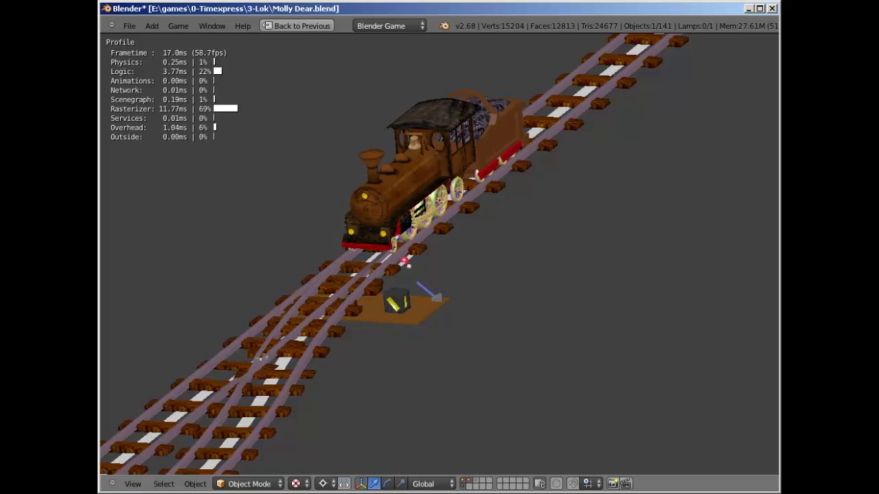
key("Up")
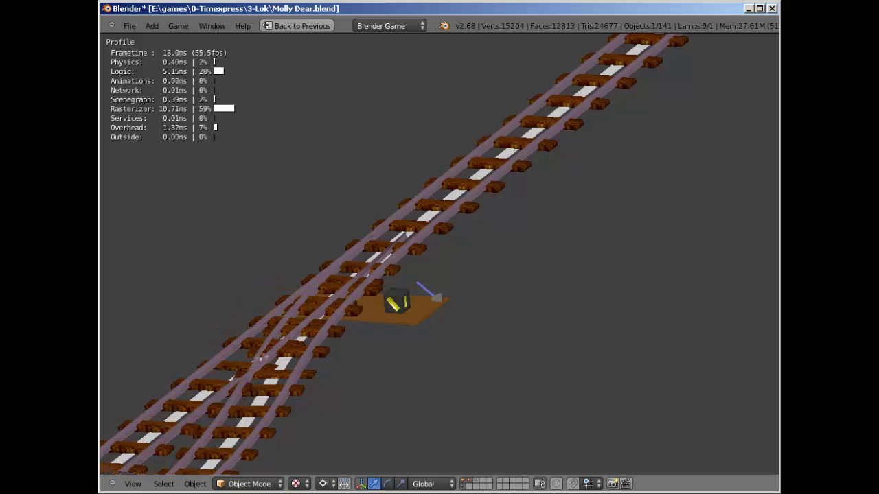
key("Escape")
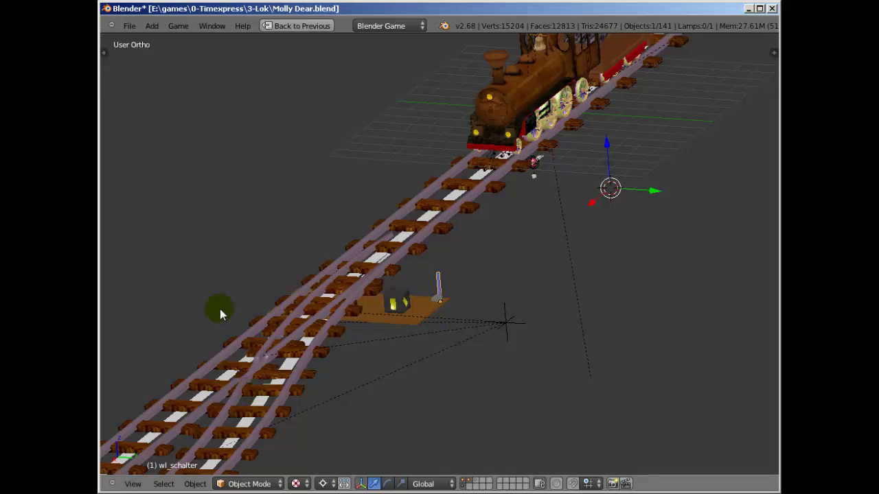
Back in the game-logic layout, replace the logic bricks with a taller Text Editor showing molly_dear.py
left_click(305, 27)
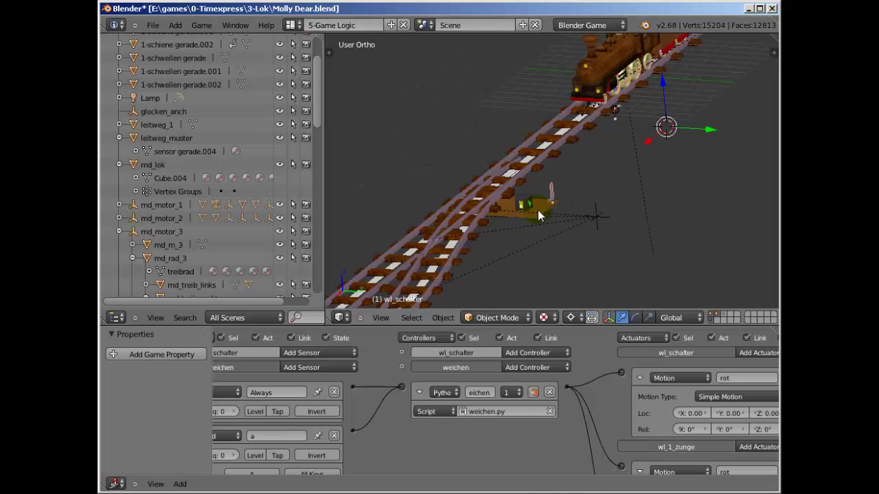
middle_click_drag(551, 204, 176, 471)
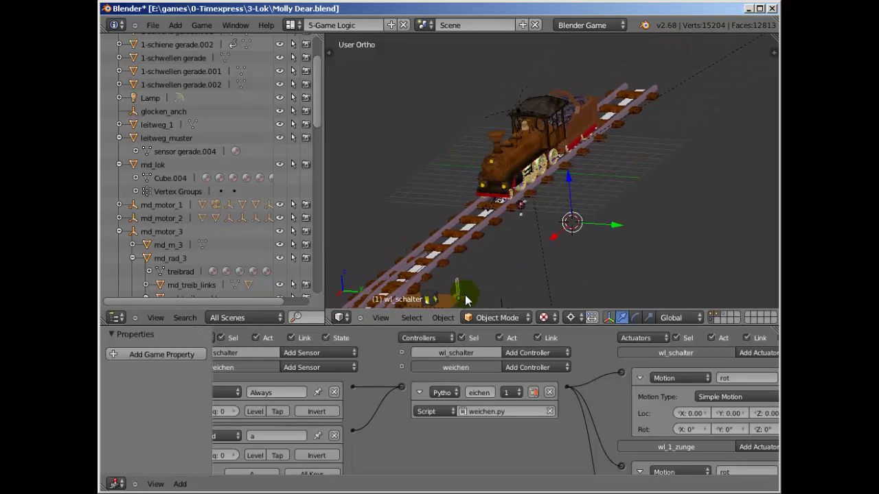
left_click(117, 484)
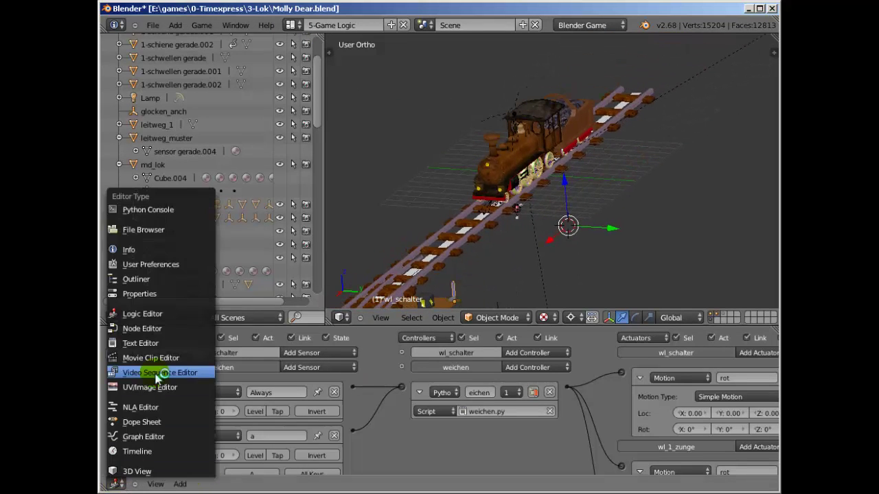
left_click(136, 343)
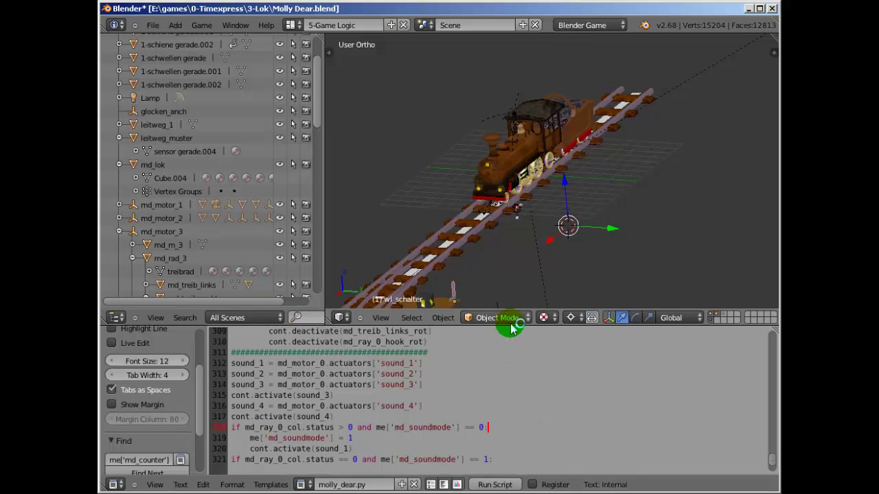
mouse_move(510, 327)
left_mouse_down()
mouse_move(524, 202)
mouse_move(524, 215)
left_mouse_up()
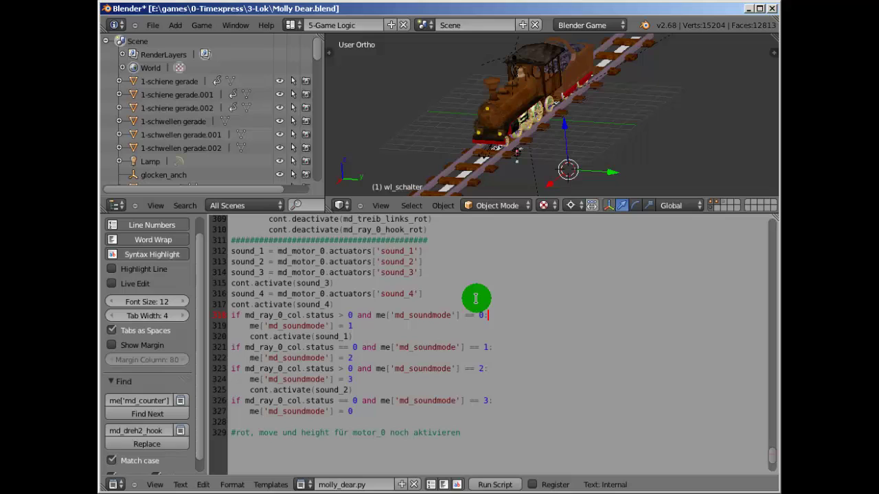